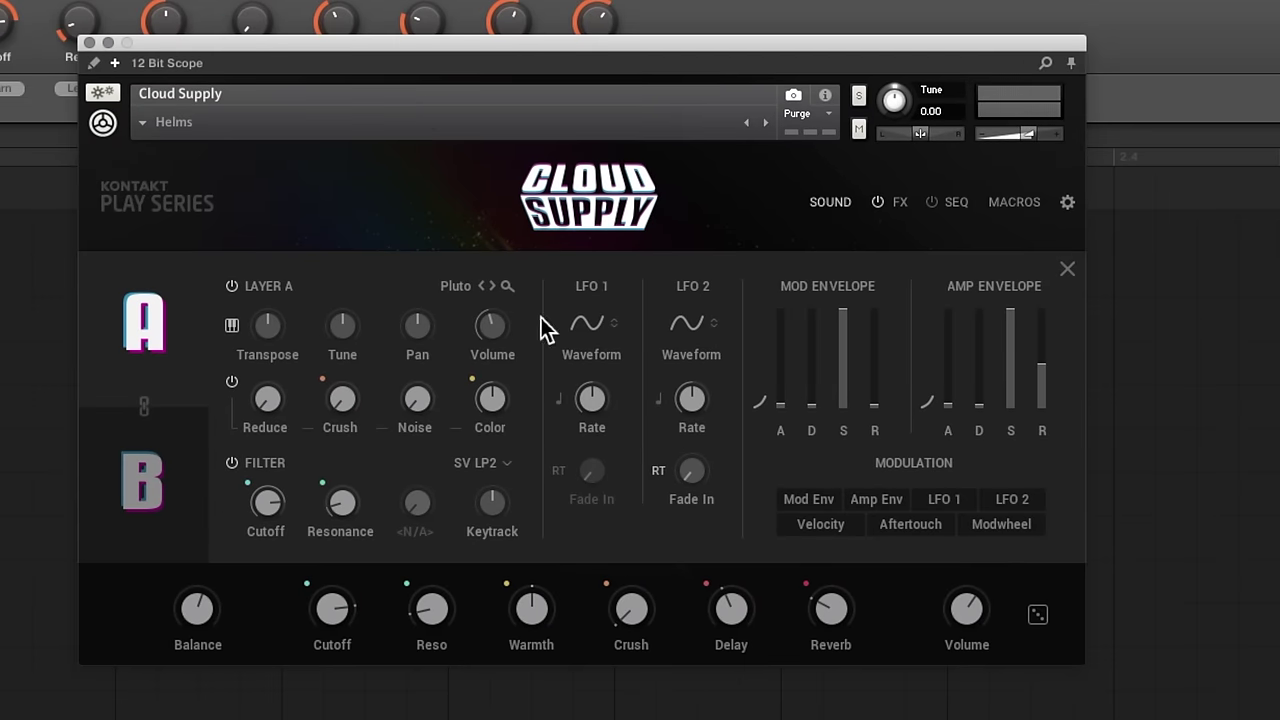
Step: Load the Ranger preset, open its SEQ page, and lift pitch step 6 from minor to major seventh
click(152, 133)
click(339, 170)
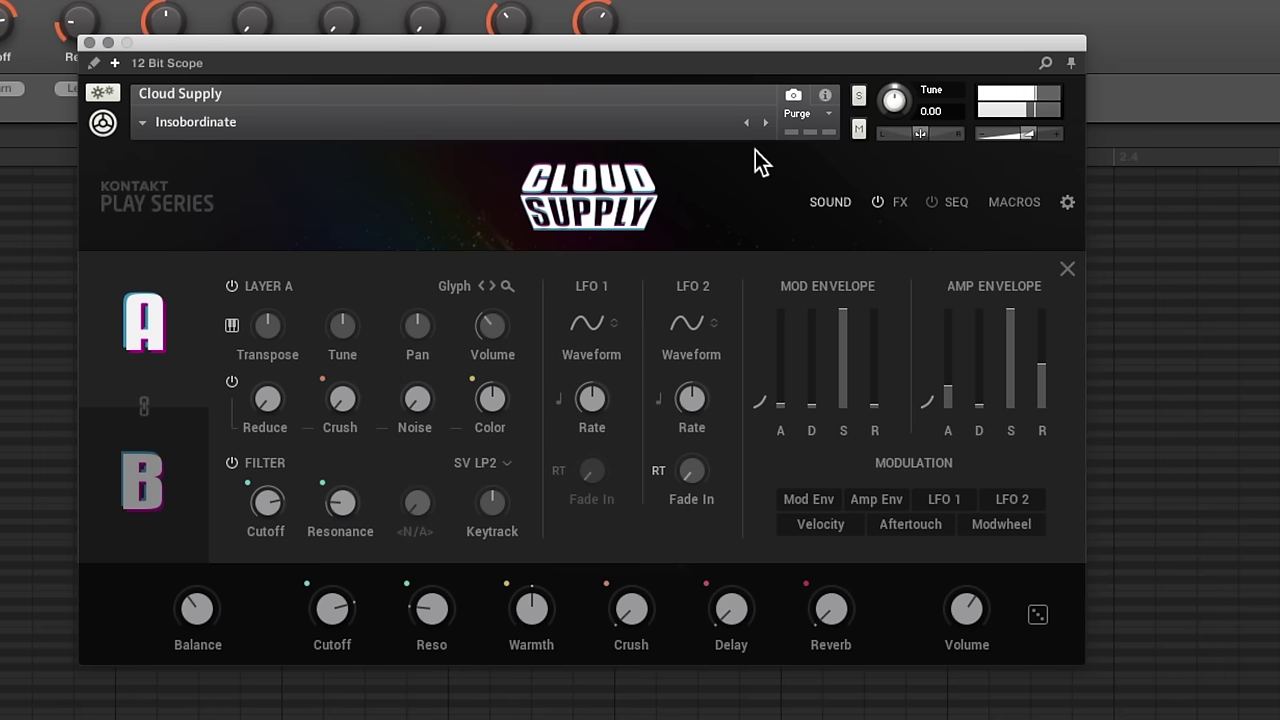
click(955, 204)
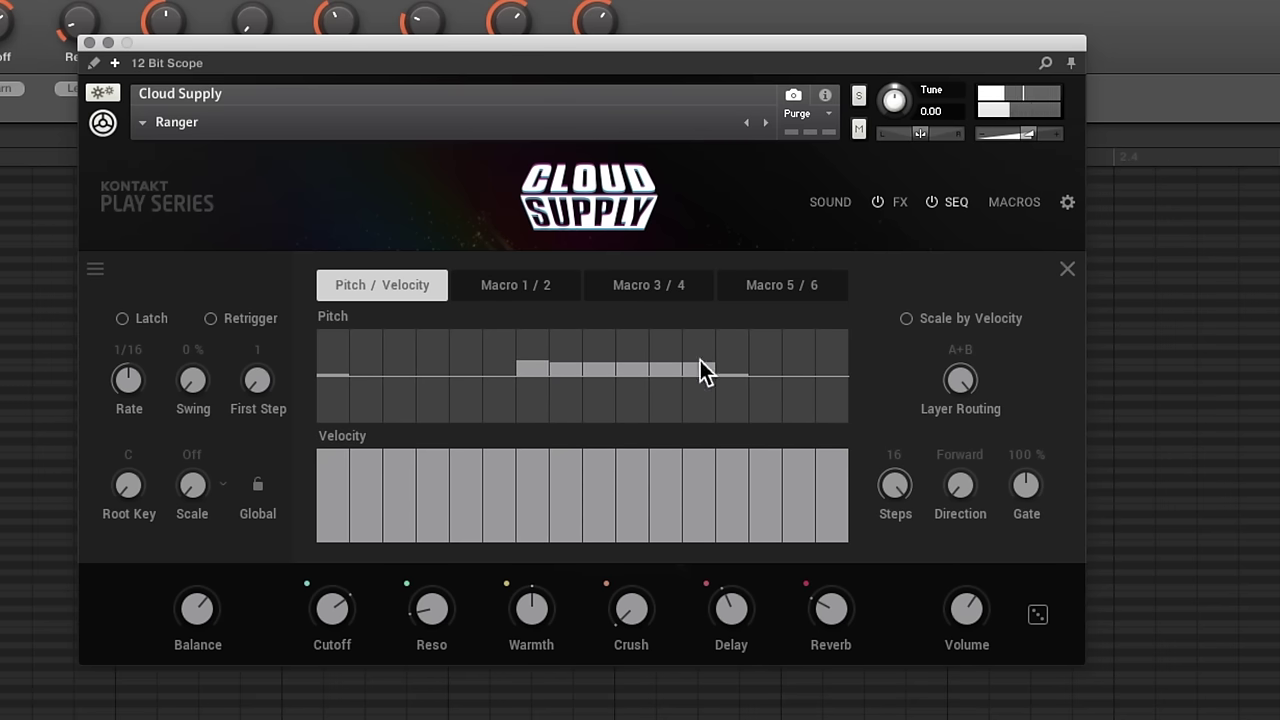
click(539, 360)
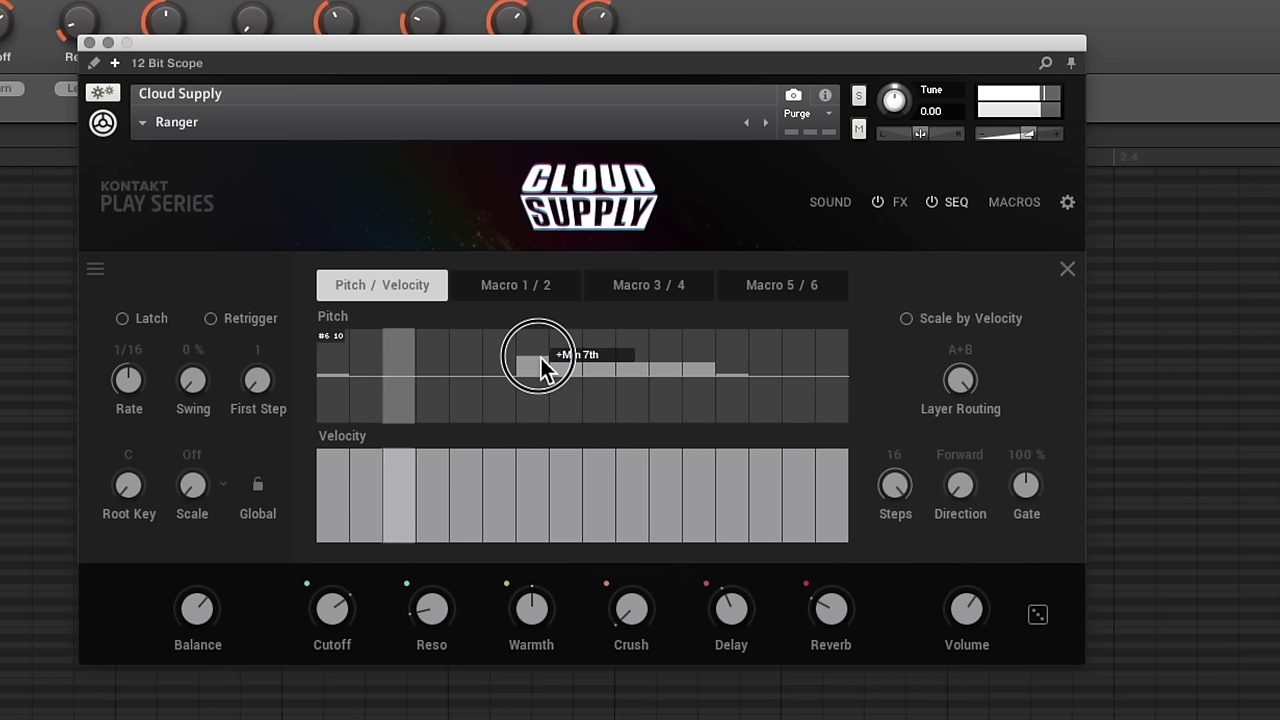
drag(541, 358, 572, 360)
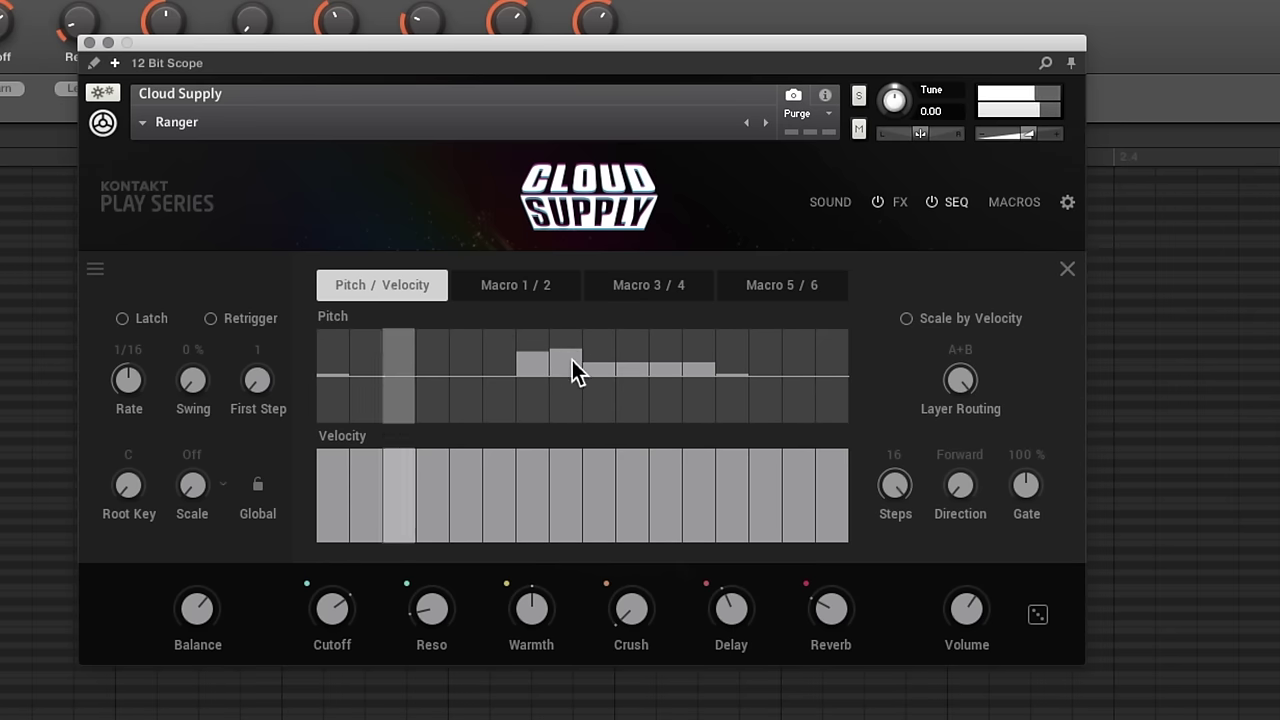
Step: Open the Keys preset category and load the 7th Heaven preset
click(176, 121)
mouse_move(208, 177)
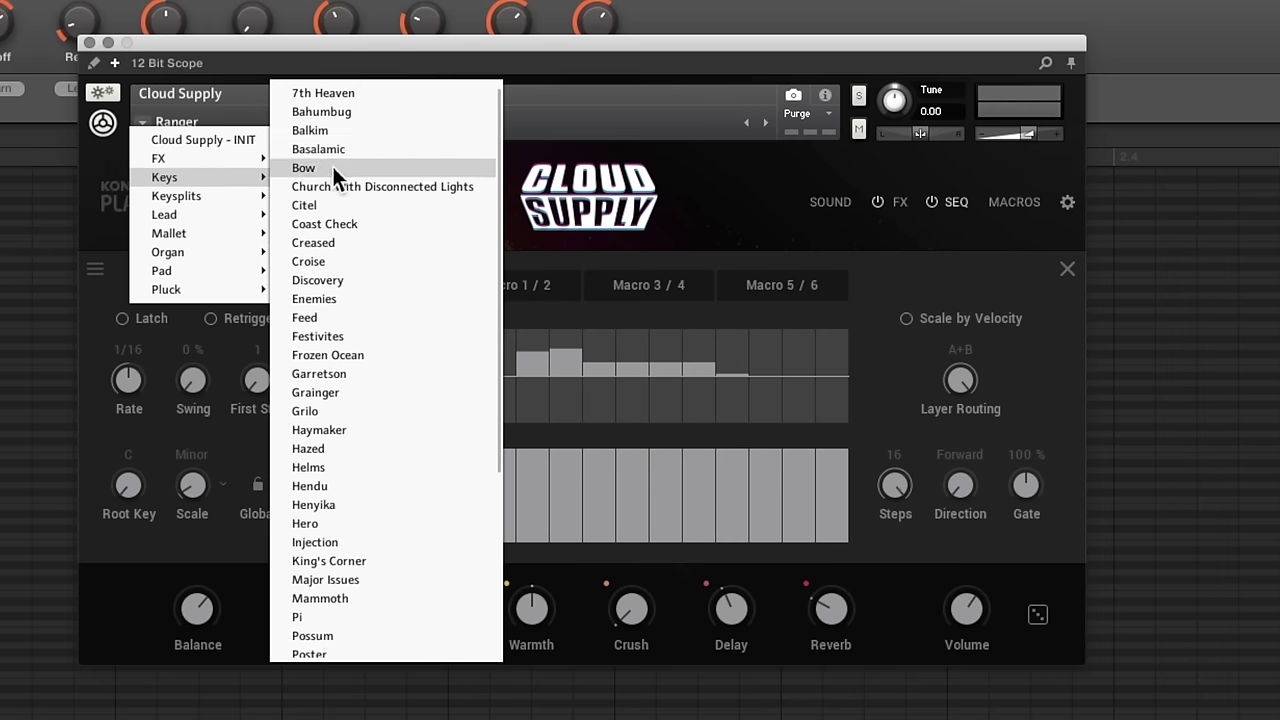
click(340, 94)
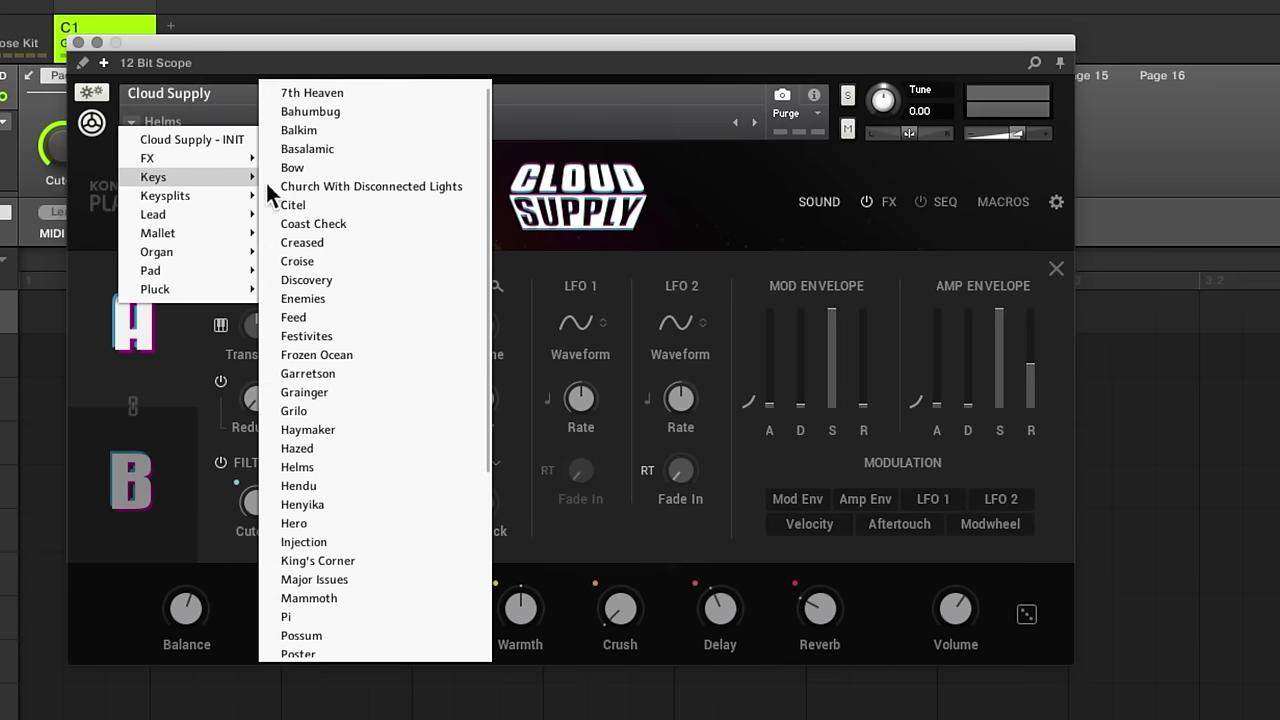
Step: Load Bahumbug, advance to the next preset Balkim, and display its SEQ pattern
click(331, 111)
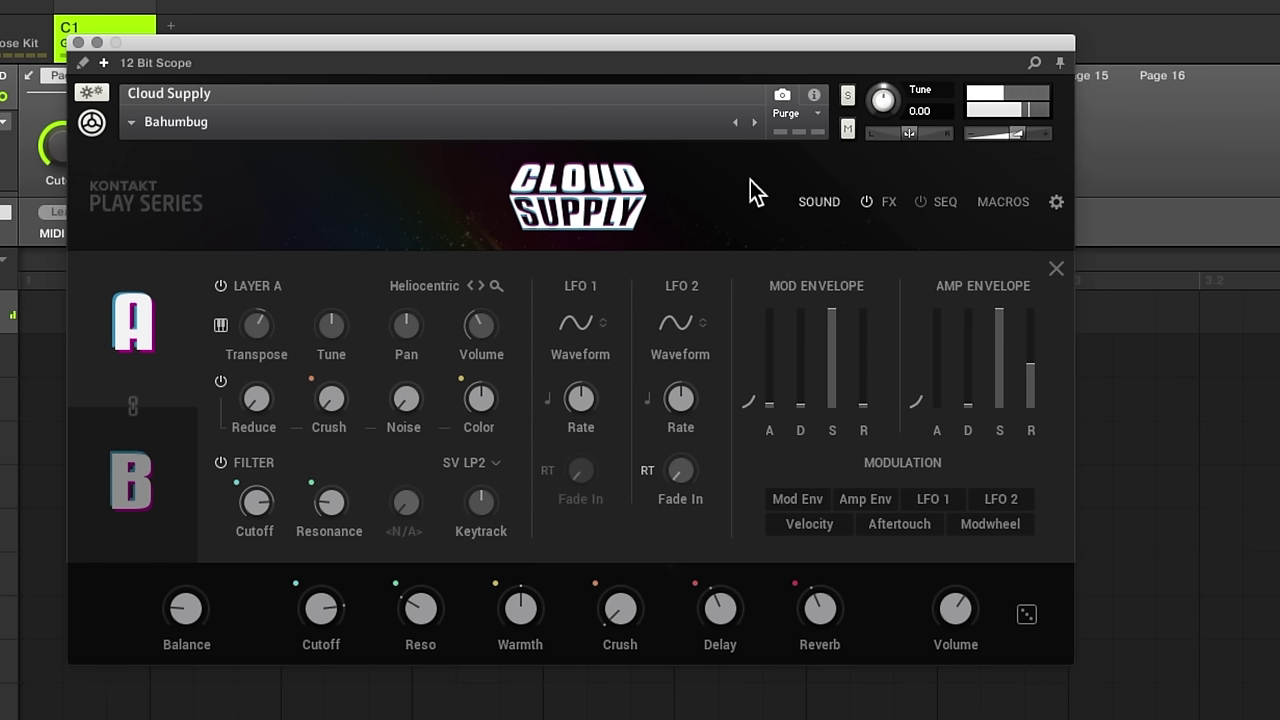
click(753, 122)
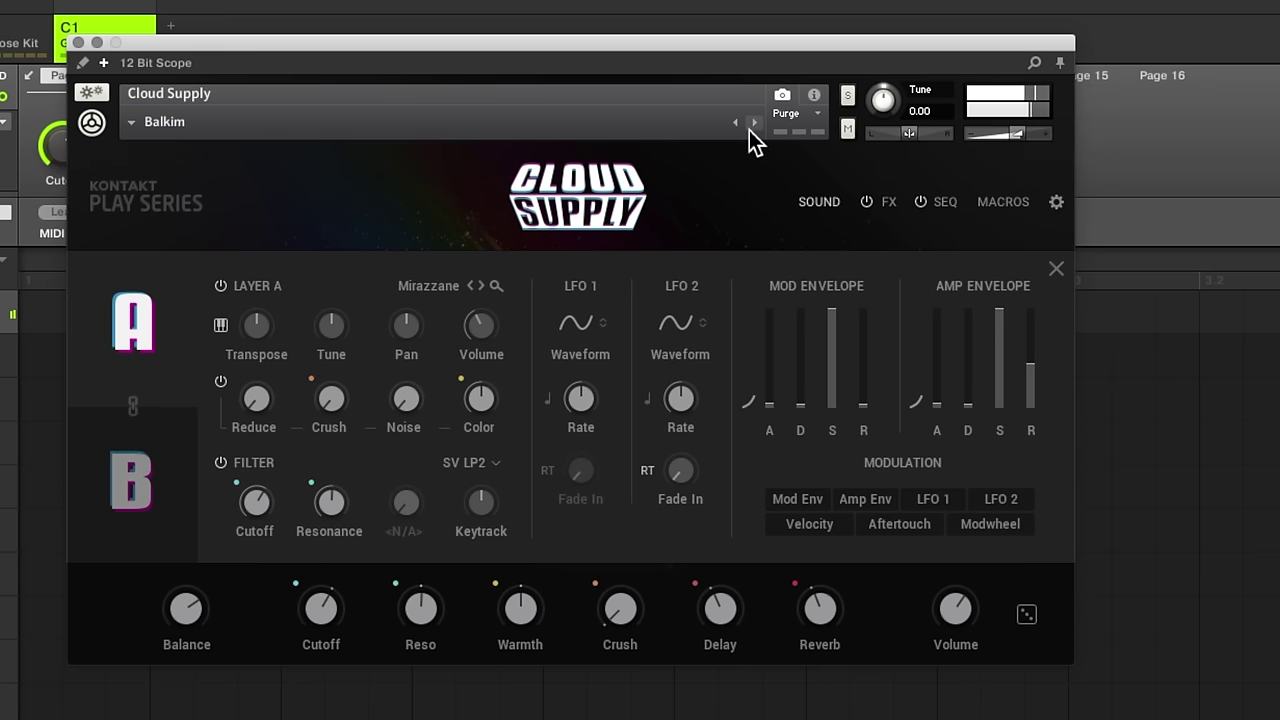
click(947, 200)
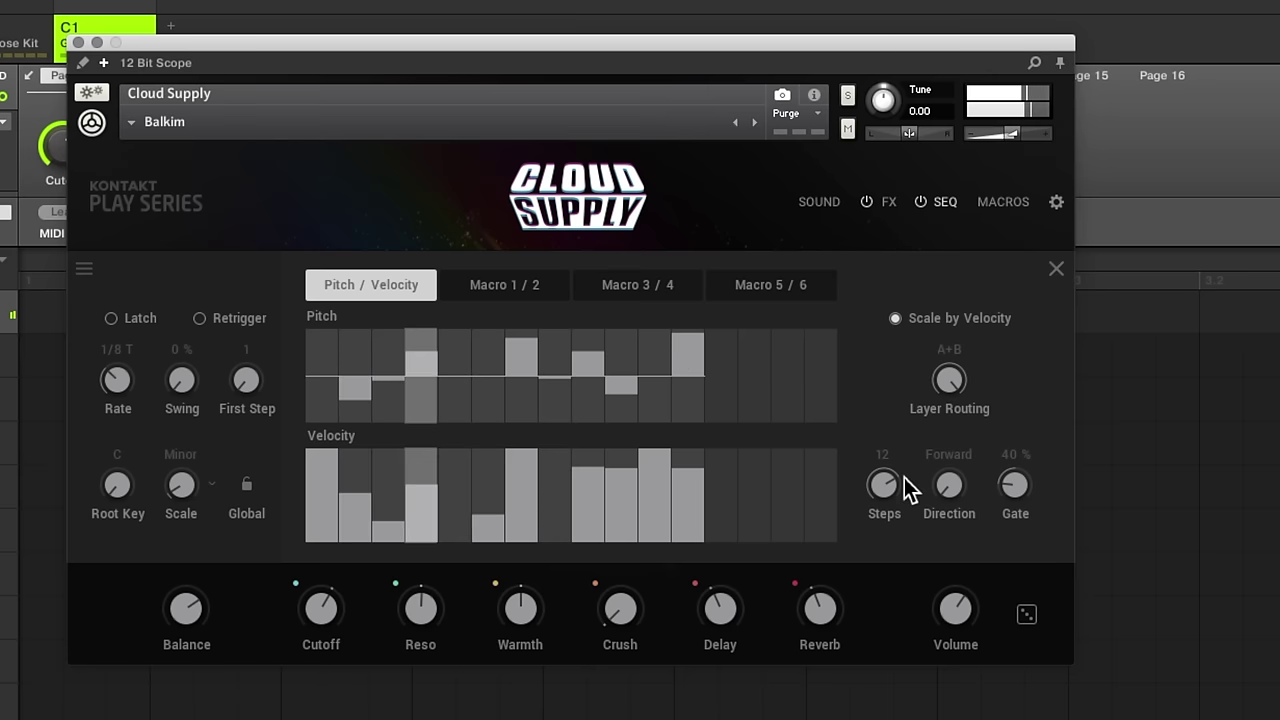
Step: Turn the sequencer Gate knob down from 100% to 40%
drag(1013, 482, 1012, 508)
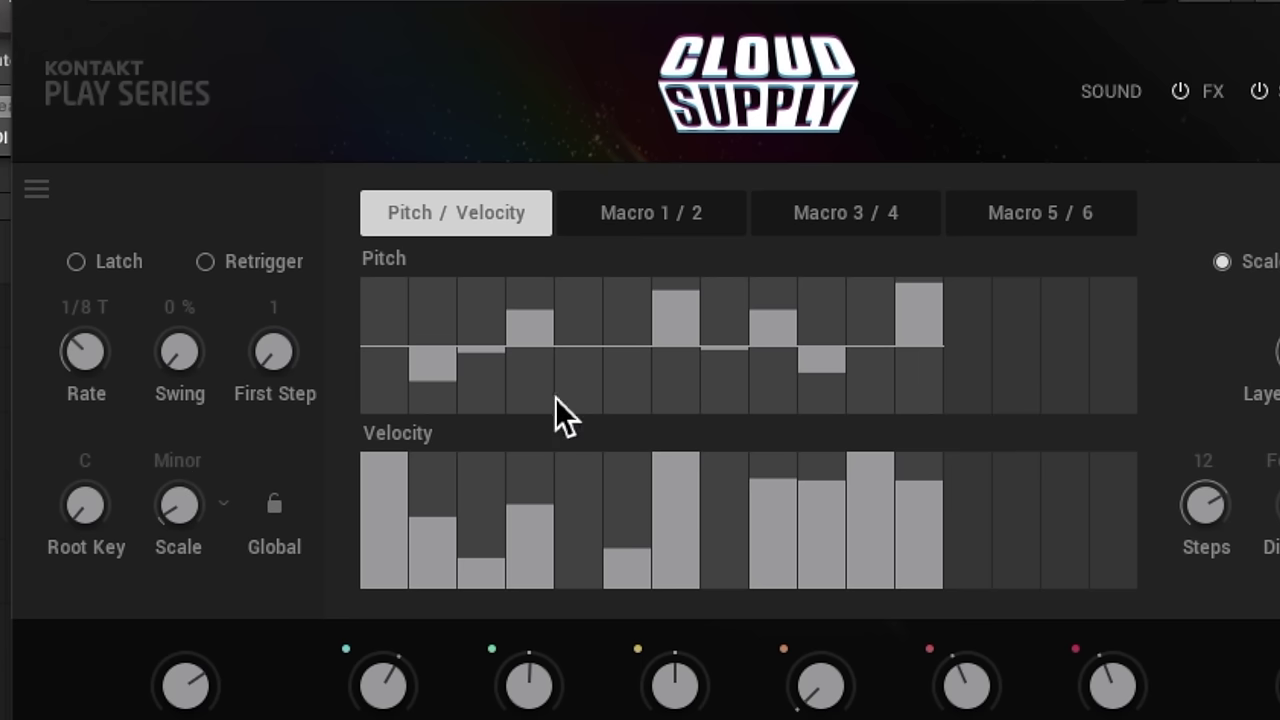
Step: Check pitch step 2, drop pitch step 4 to just above the root, and set the scale to Minor
mouse_move(373, 350)
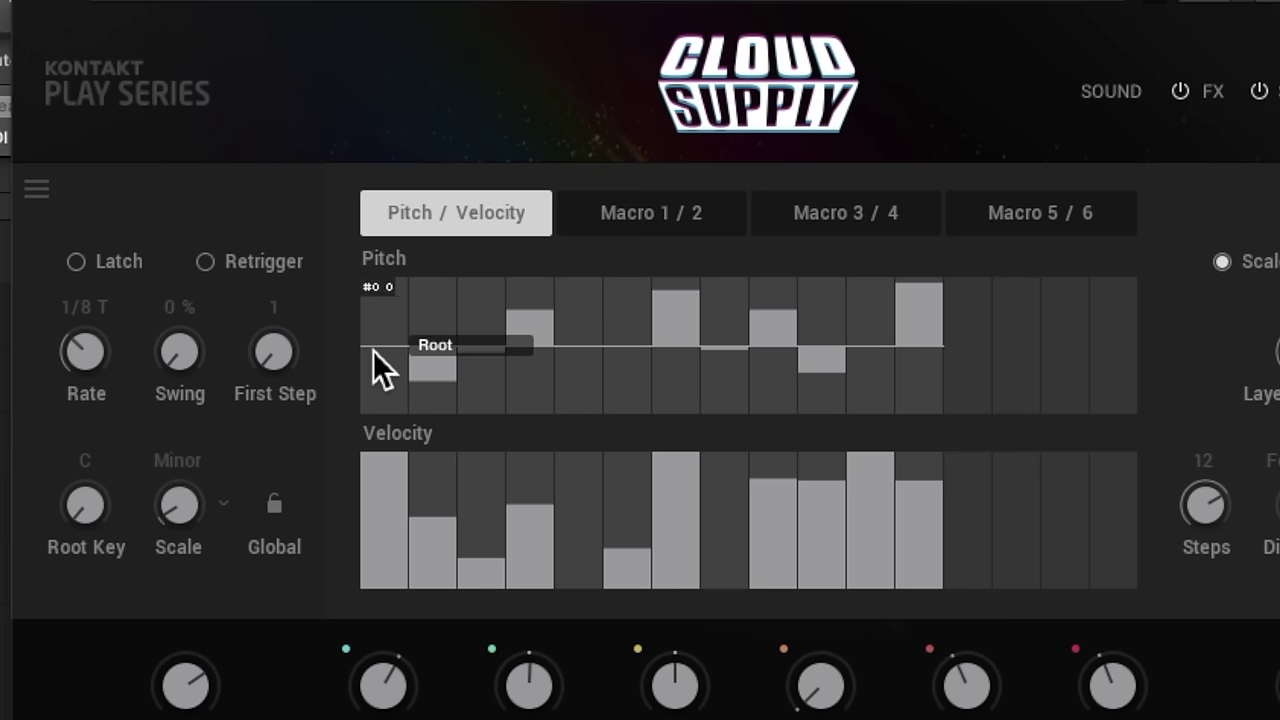
click(424, 387)
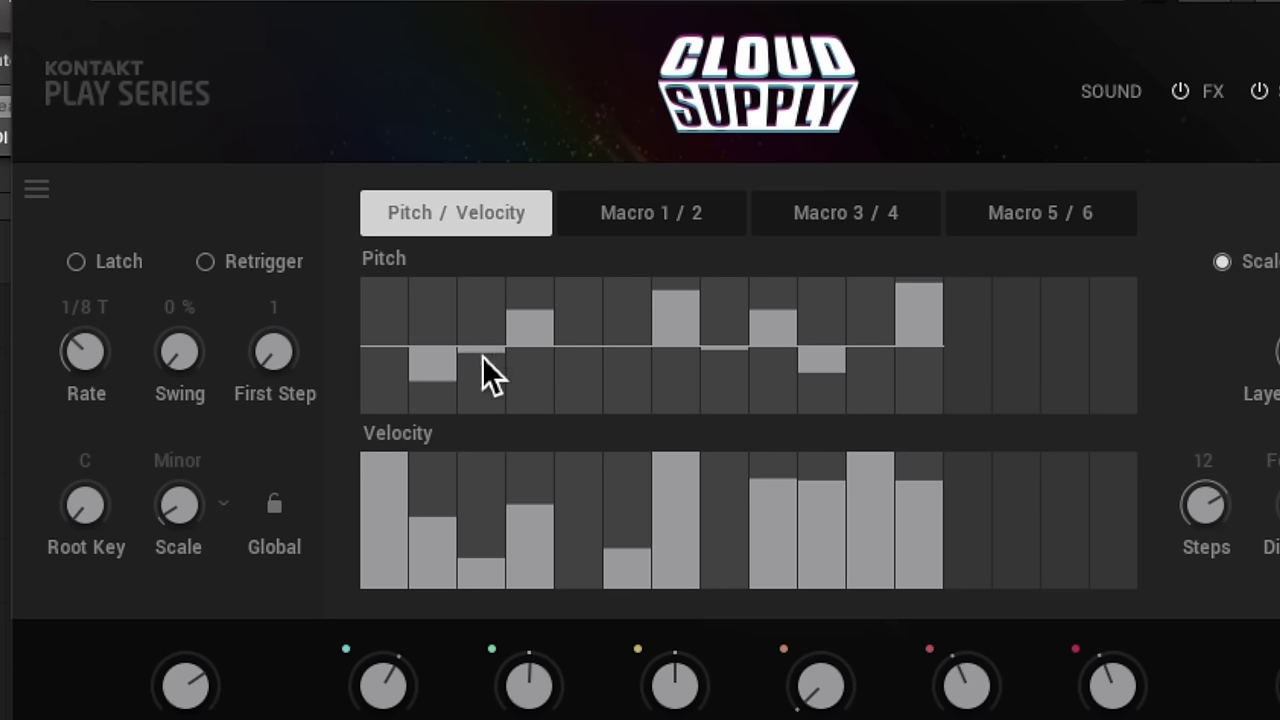
click(525, 337)
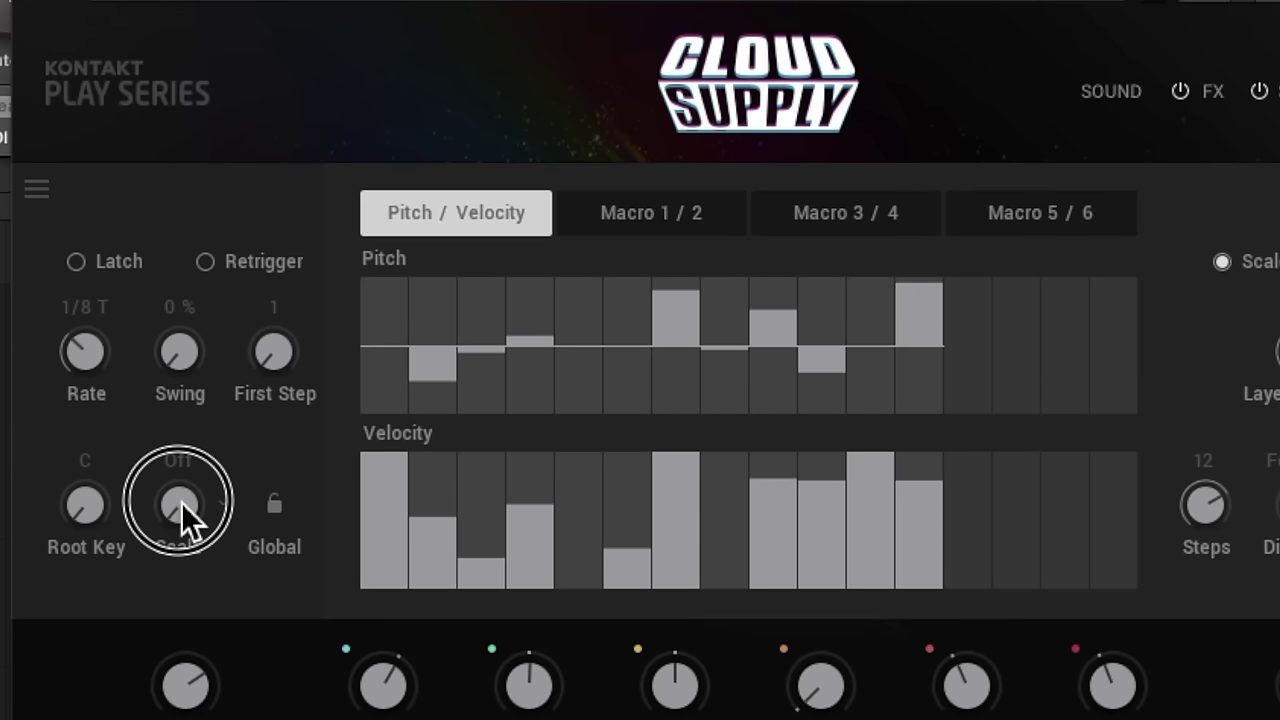
drag(181, 502, 187, 483)
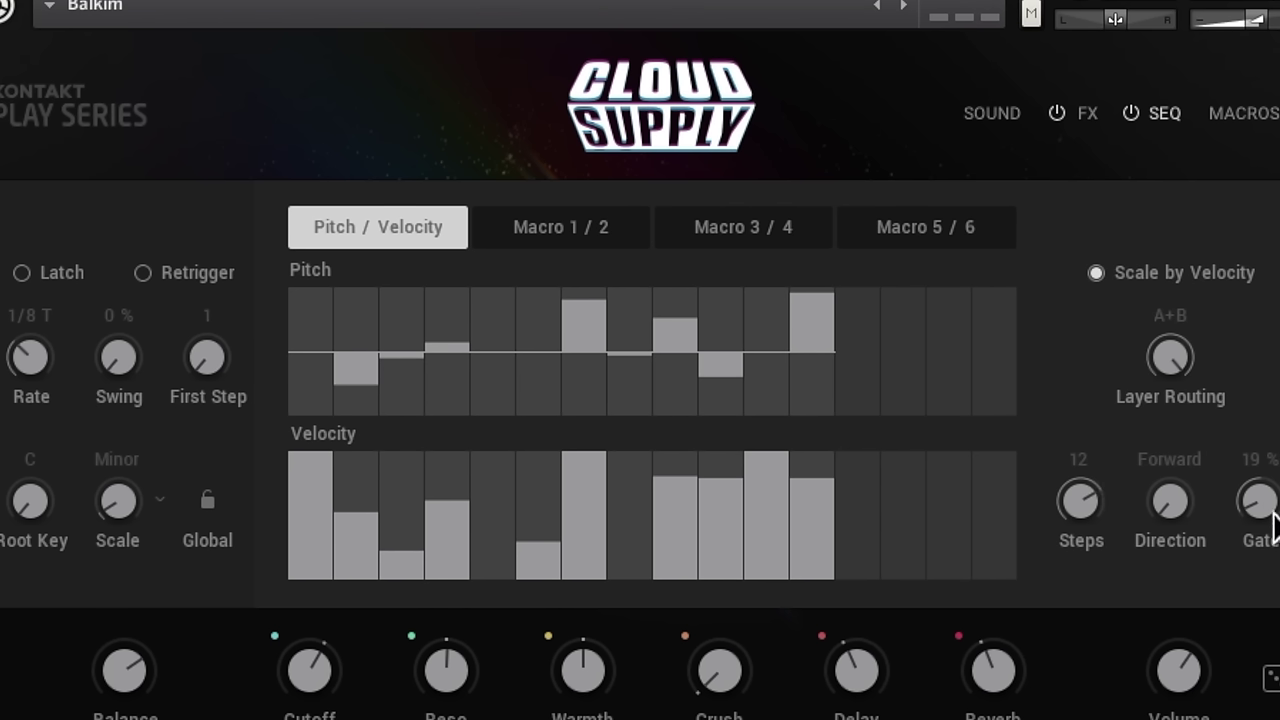
Step: Push the Gate knob up to 194%, then settle it back at 131%
drag(1262, 509, 1270, 375)
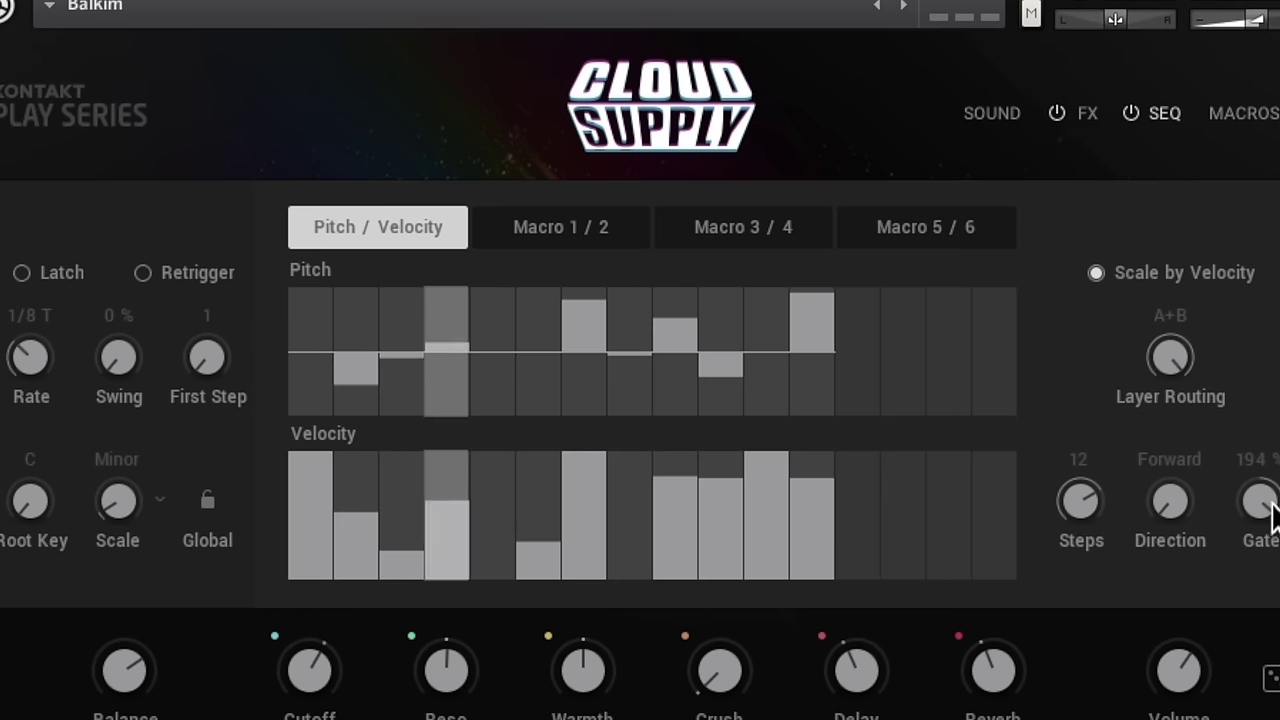
drag(1258, 508, 1265, 652)
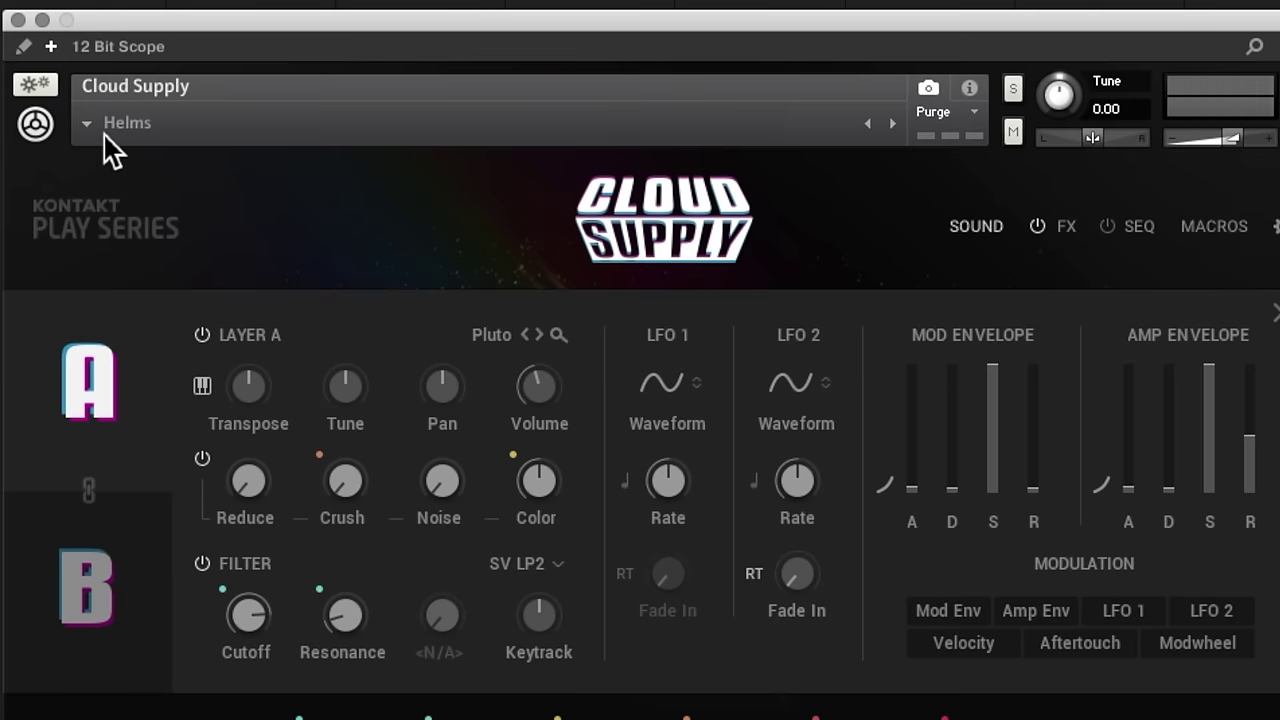
Step: Open the Keysplits preset category and load the Bleecher preset
click(100, 124)
mouse_move(239, 218)
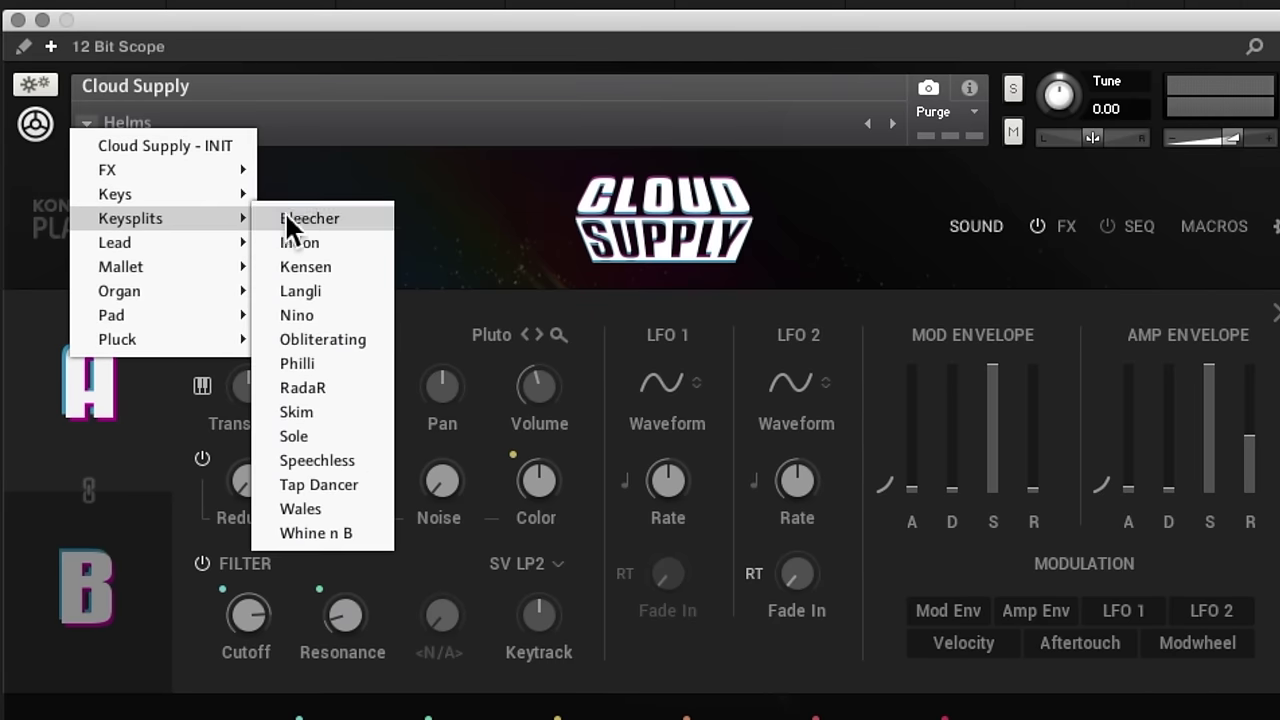
click(319, 219)
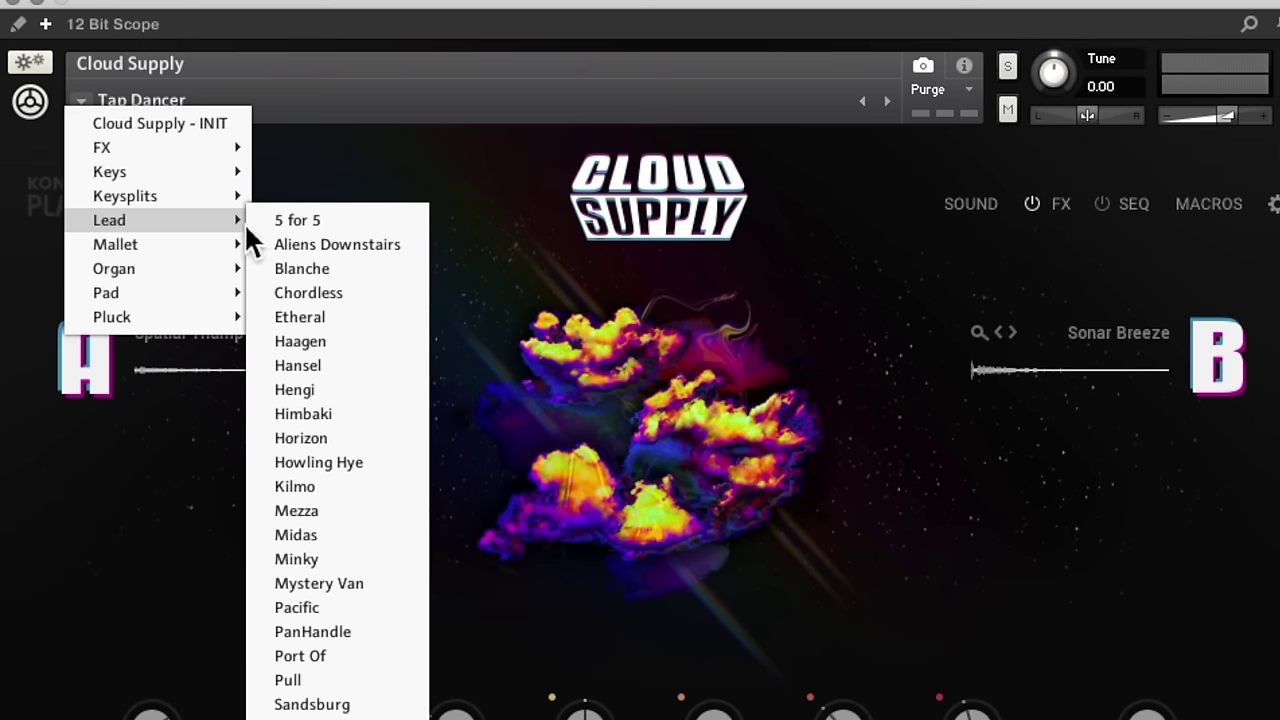
Step: Load the 5 for 5 Lead preset, then step forward through the following Lead presets
click(297, 220)
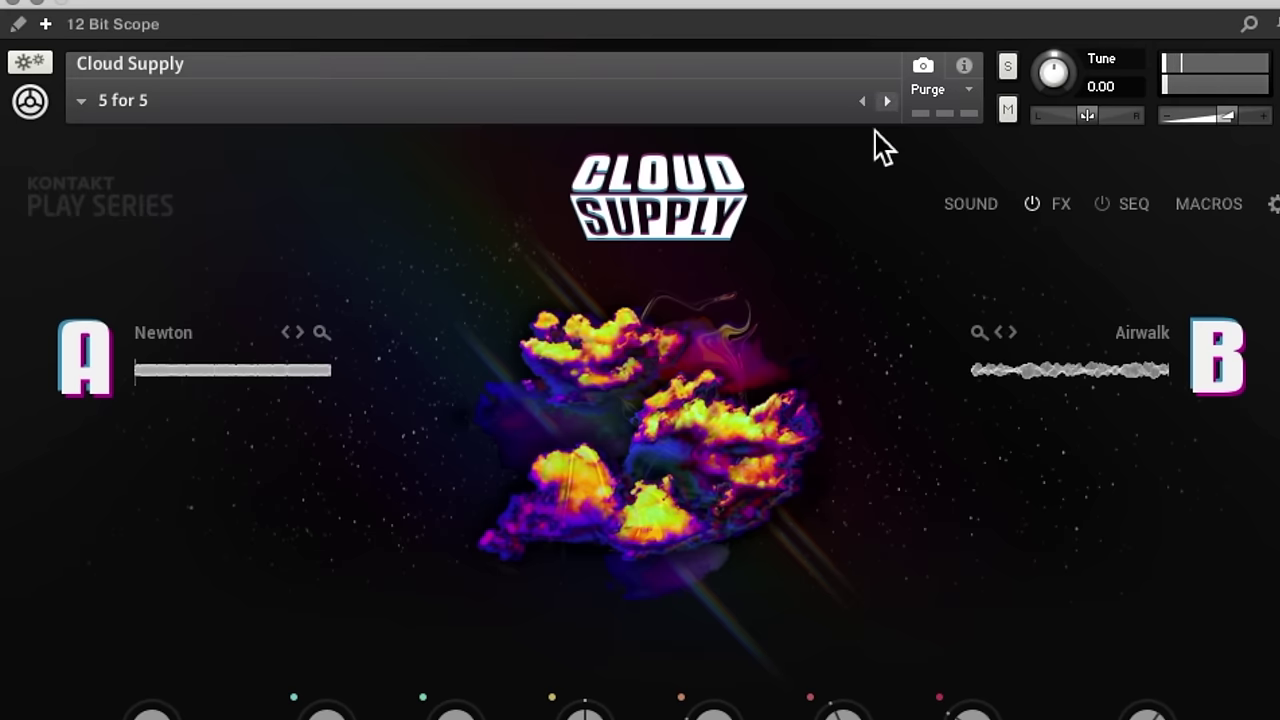
click(887, 101)
click(887, 101)
click(887, 101)
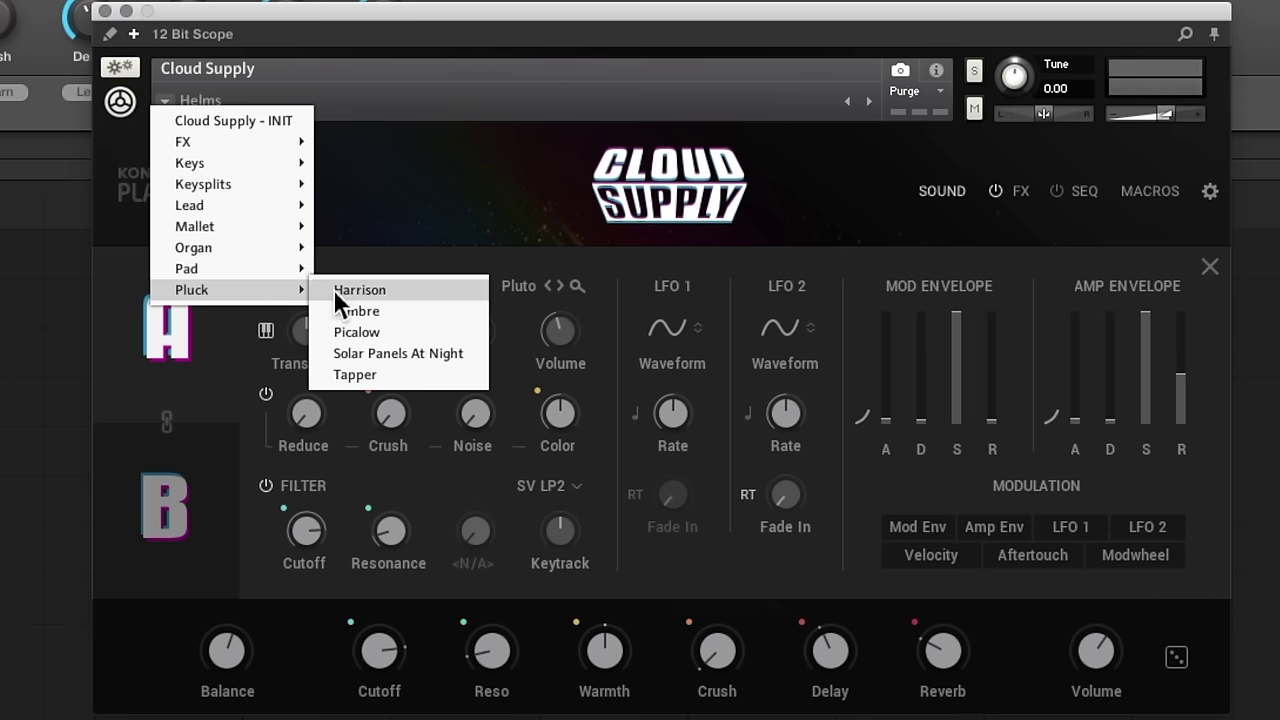
key(Return)
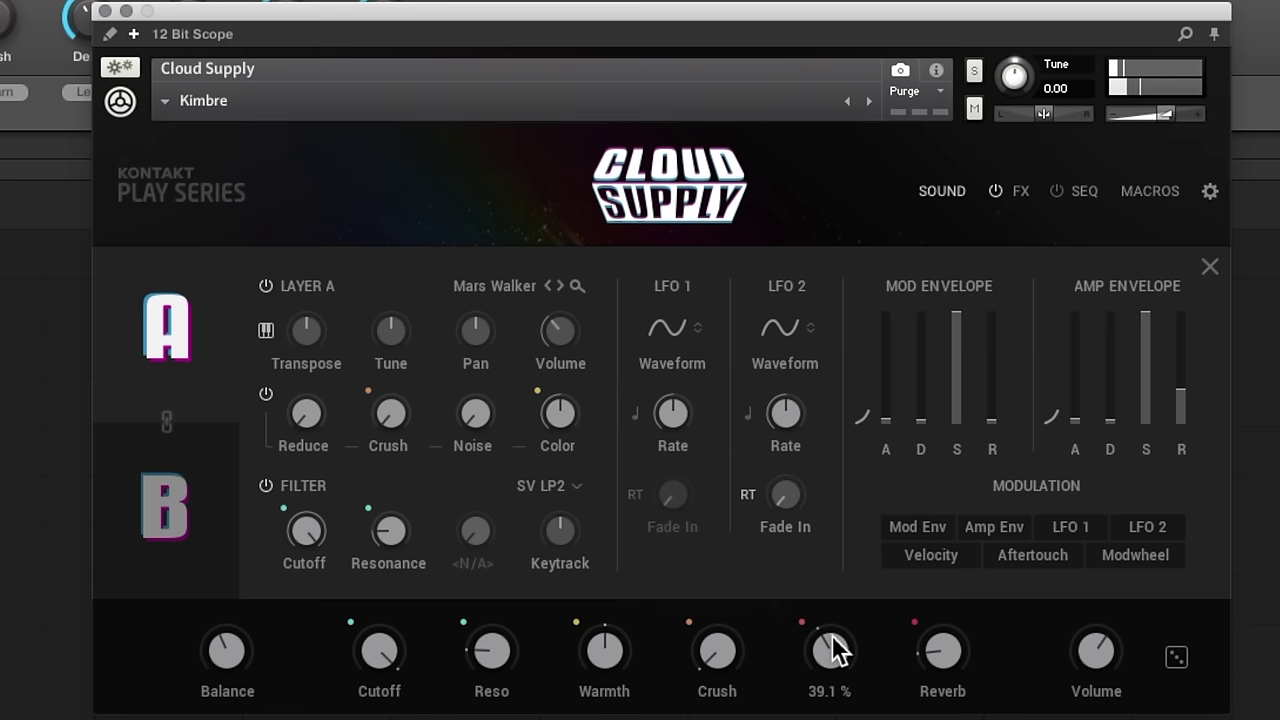
Step: Show the effects chain and look through the Tape Sat, Reverb, Replika and Stereo settings
click(1021, 191)
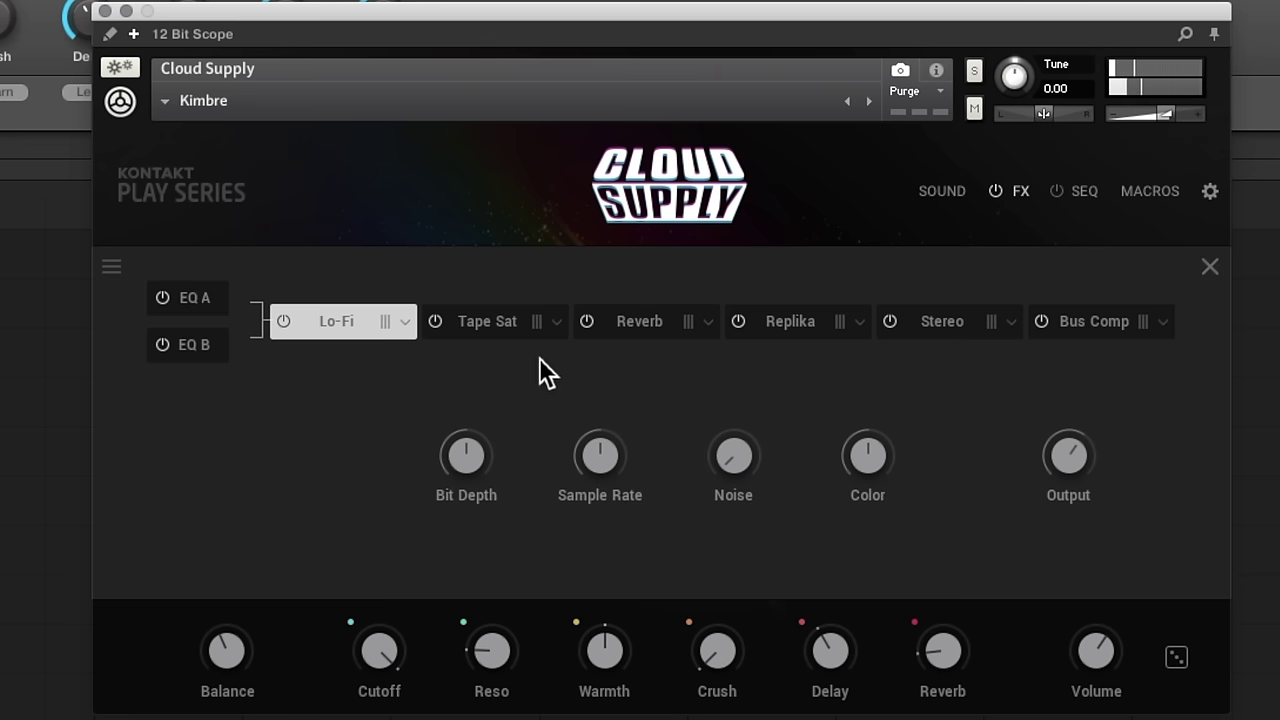
click(490, 322)
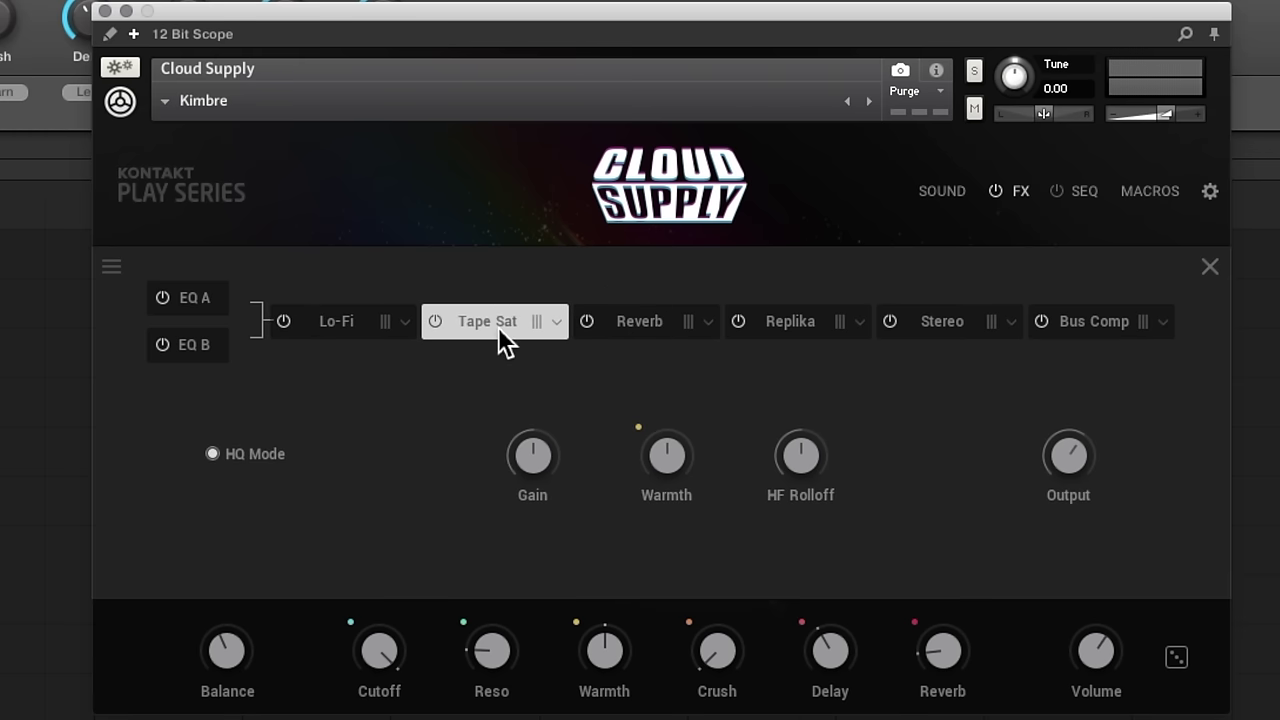
click(635, 328)
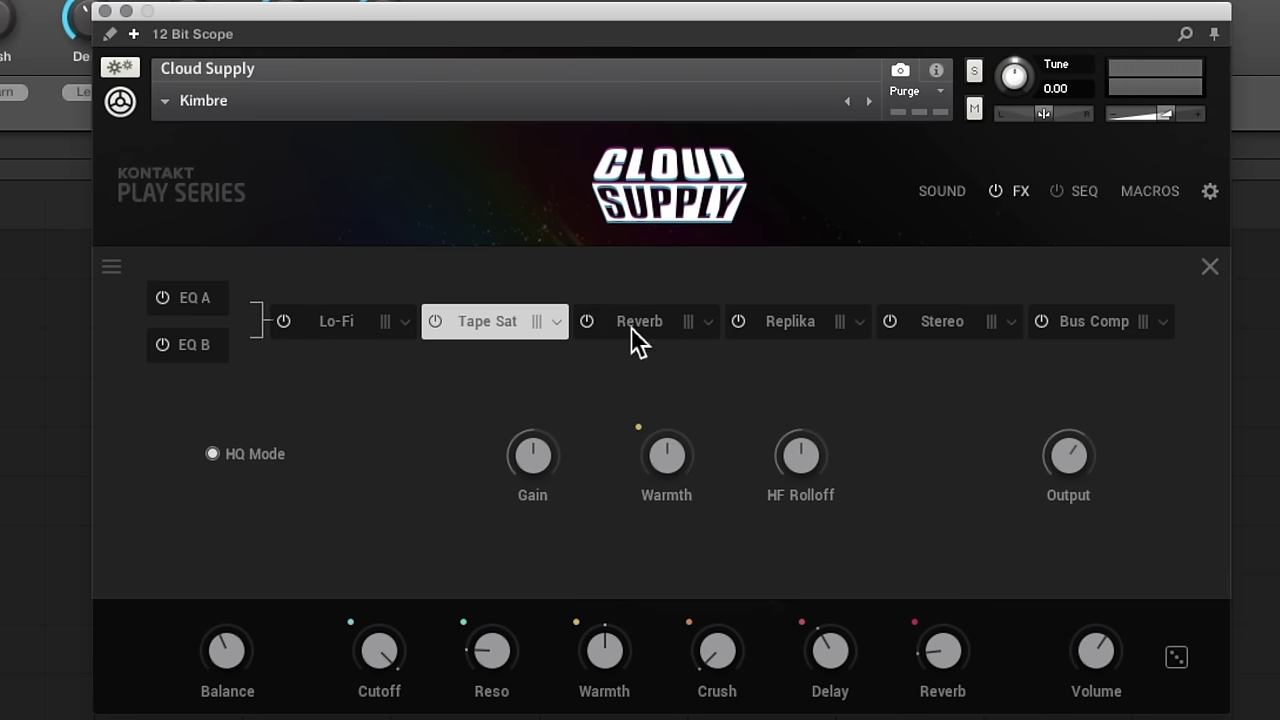
click(770, 322)
click(900, 333)
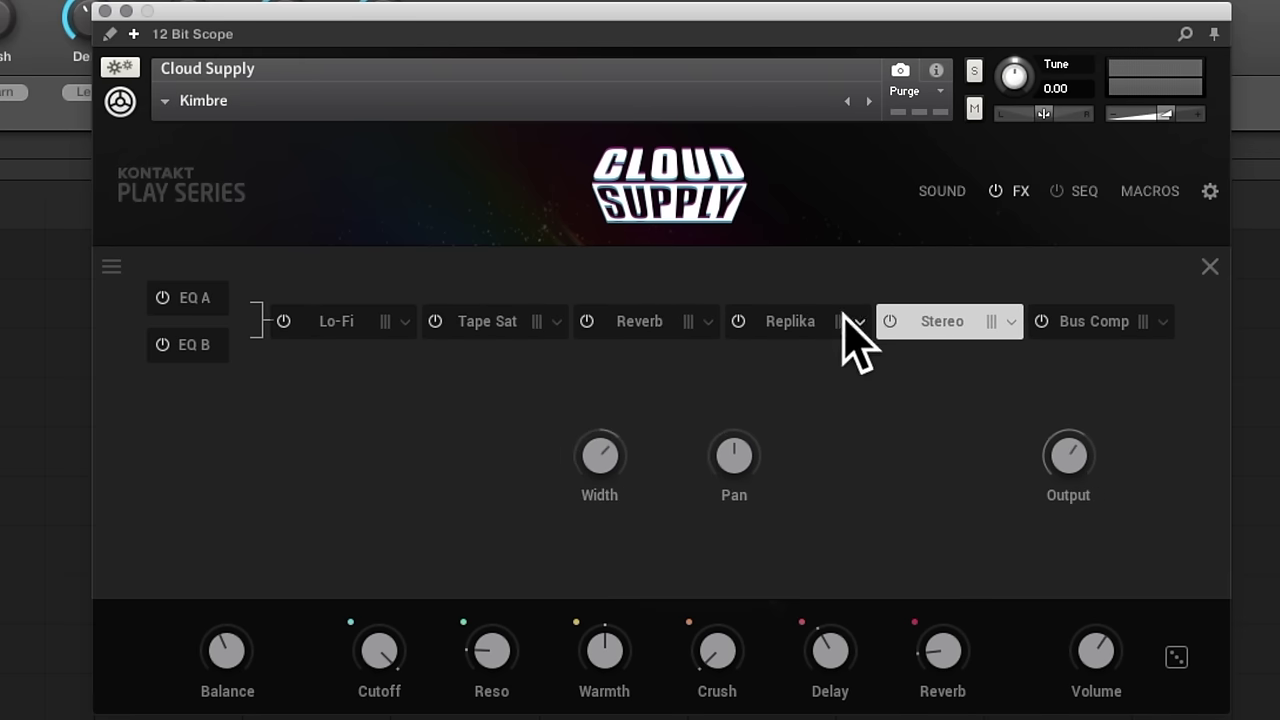
Step: Set the Replika delay Time to 1/8 T and switch the Lo-Fi effect on
click(760, 330)
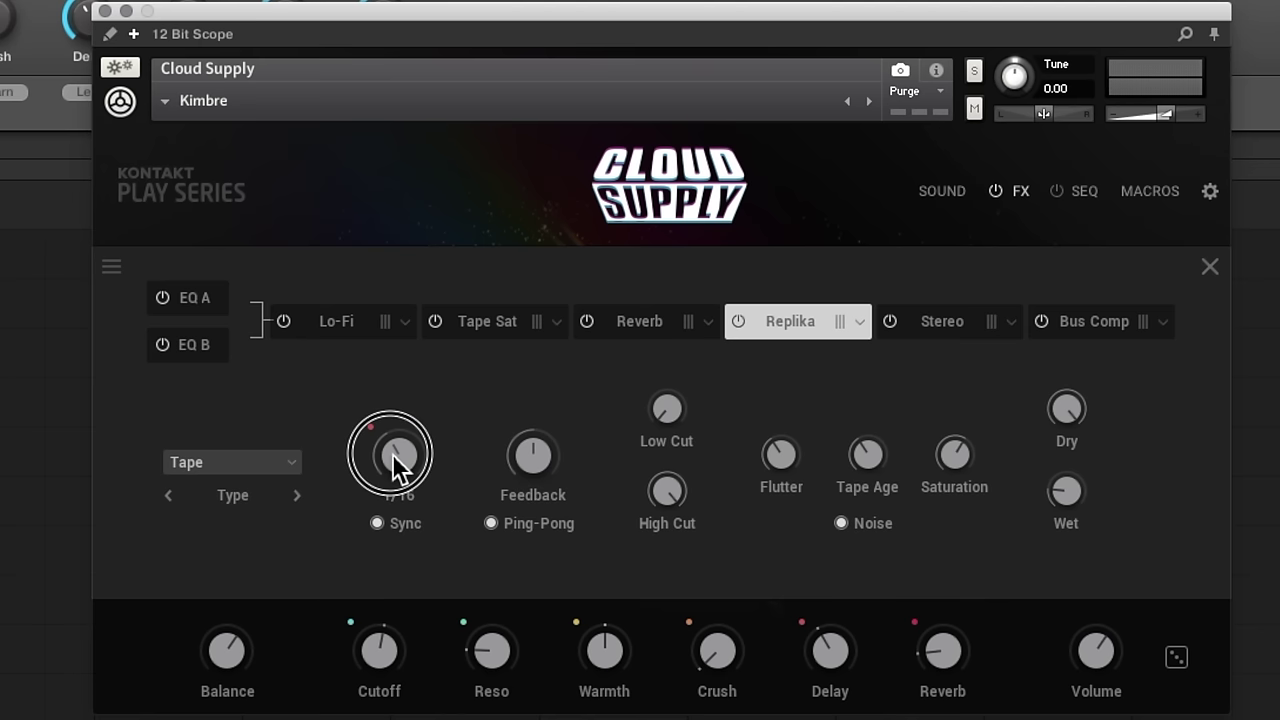
drag(391, 454, 404, 455)
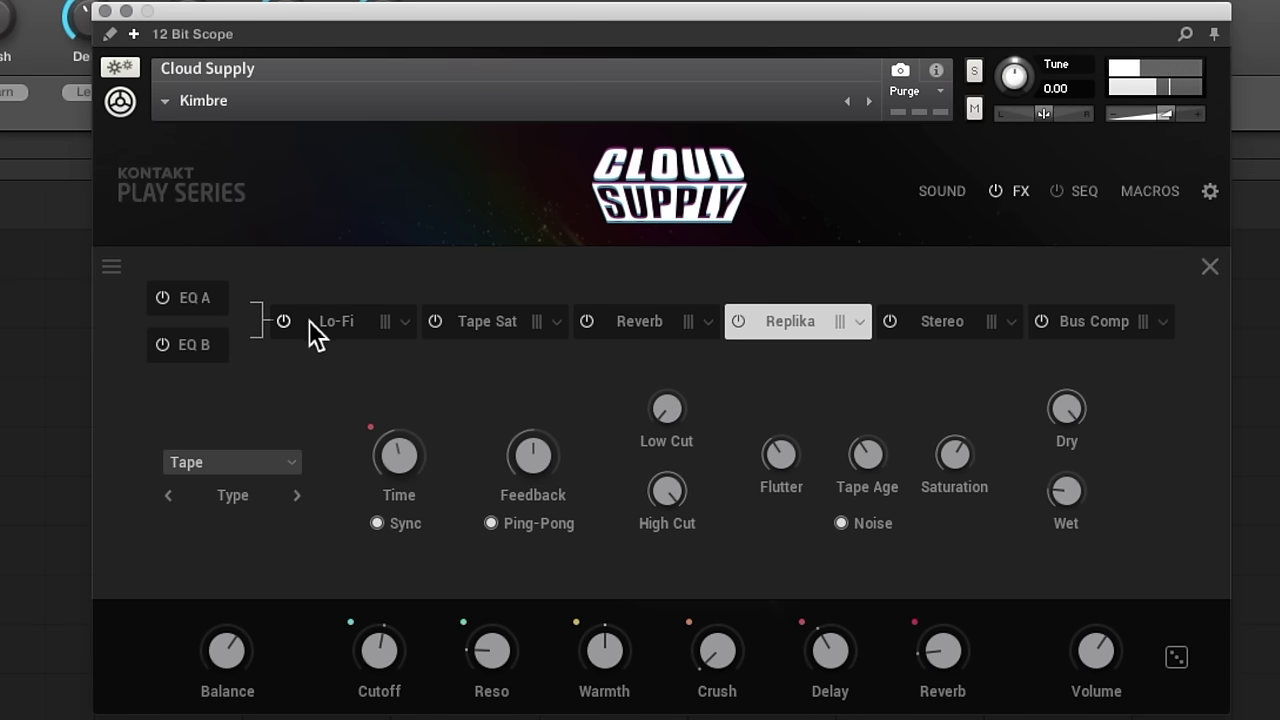
click(336, 332)
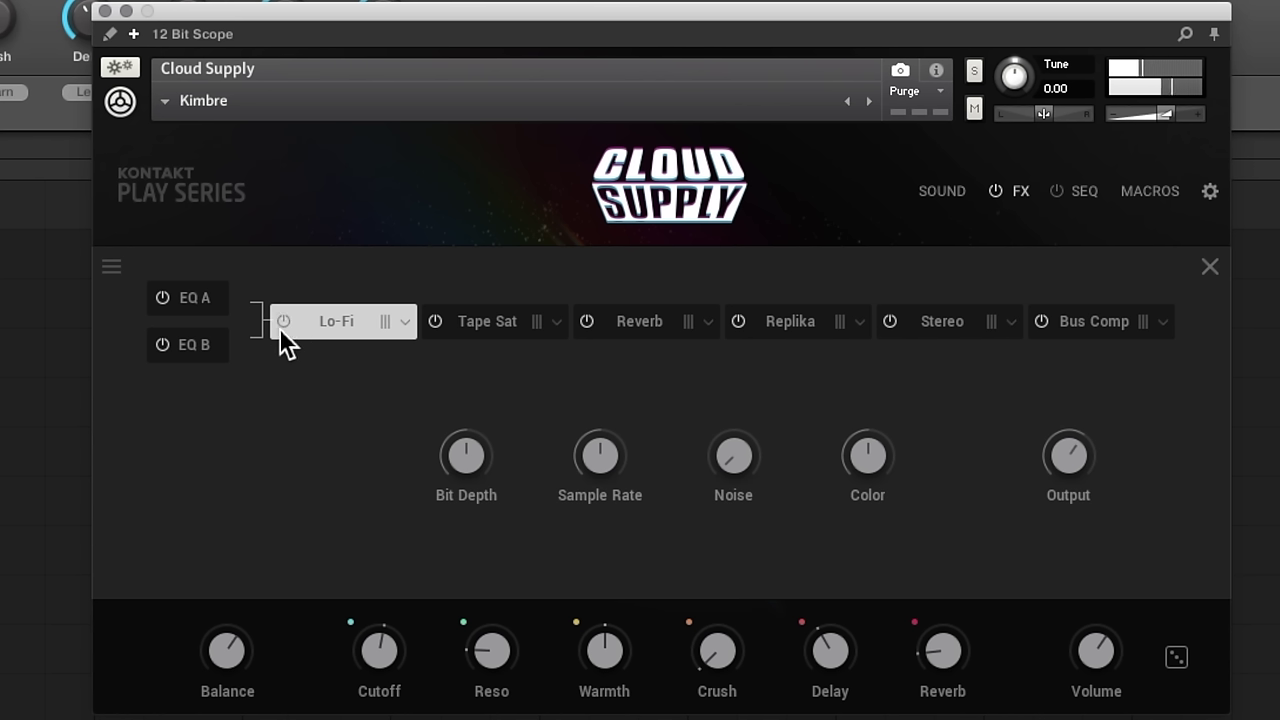
click(281, 325)
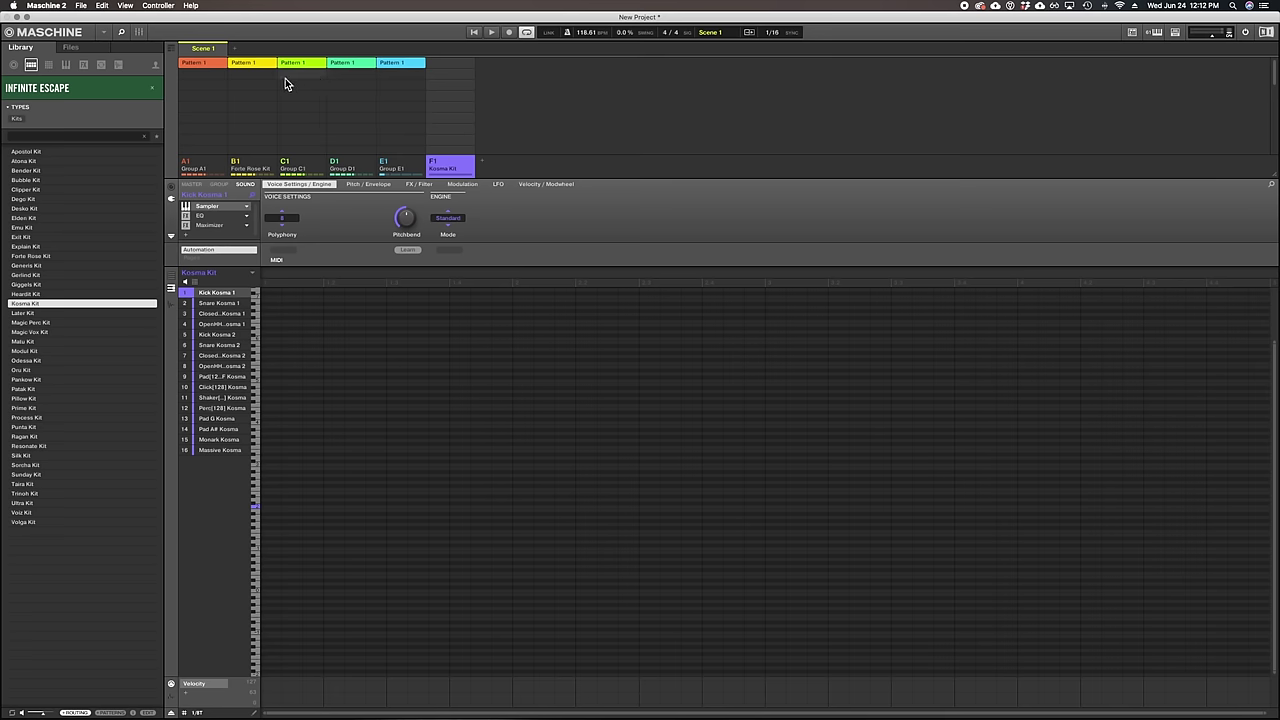
Step: Create a new Pattern 1 for the Kosma Kit group F1
click(432, 66)
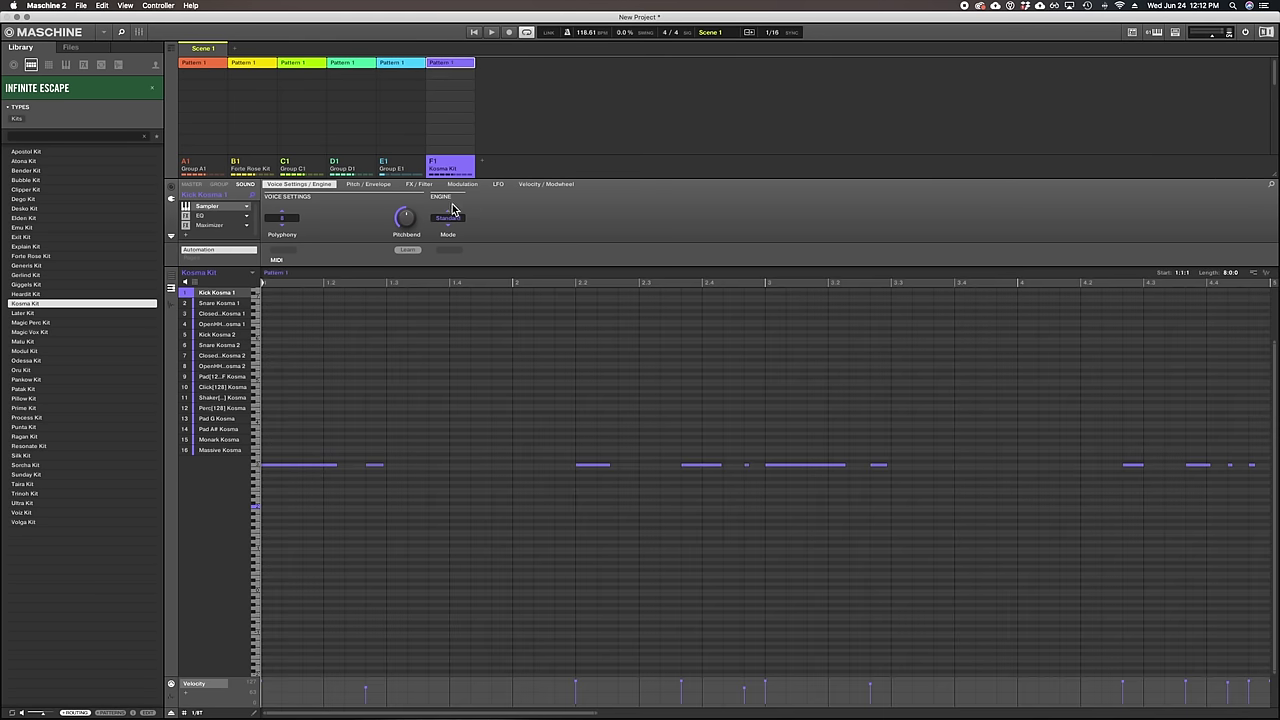
Step: Show Pattern 1's notes as per-sound drum rows and start playback
click(170, 275)
key(space)
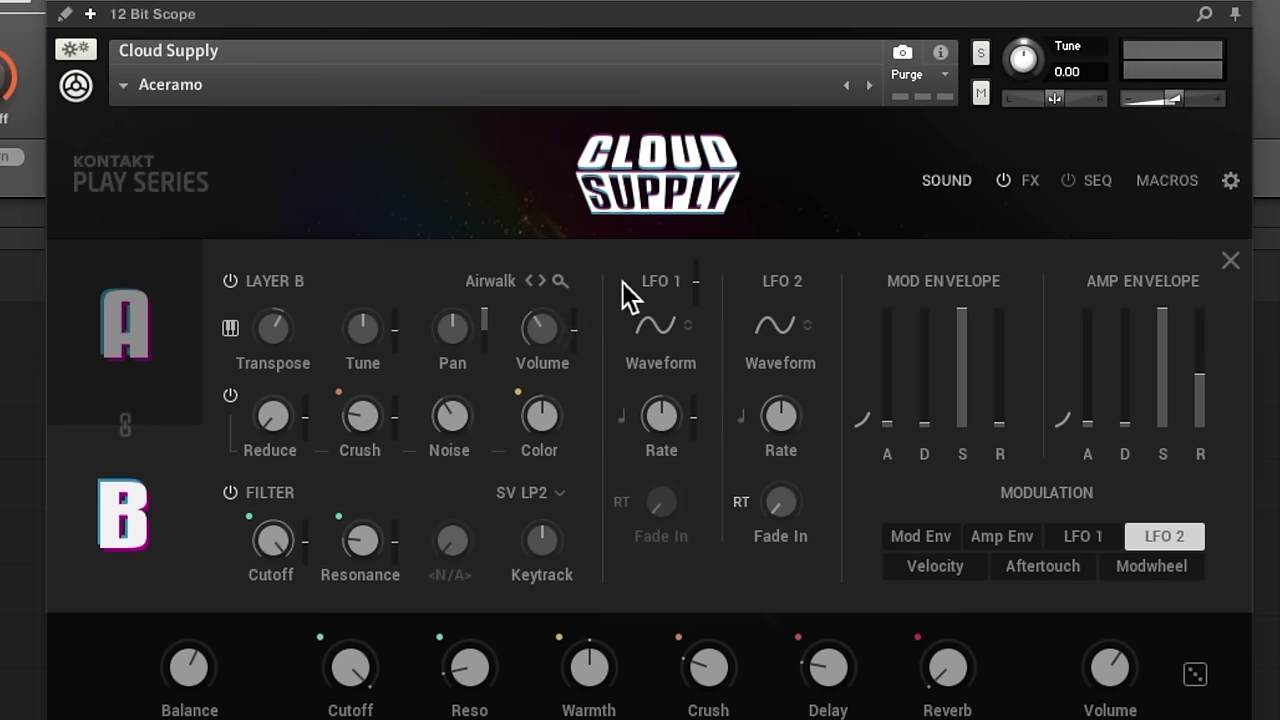
Step: Close and reopen the SOUND panel, then flip between layers A and B, ending on A
click(948, 182)
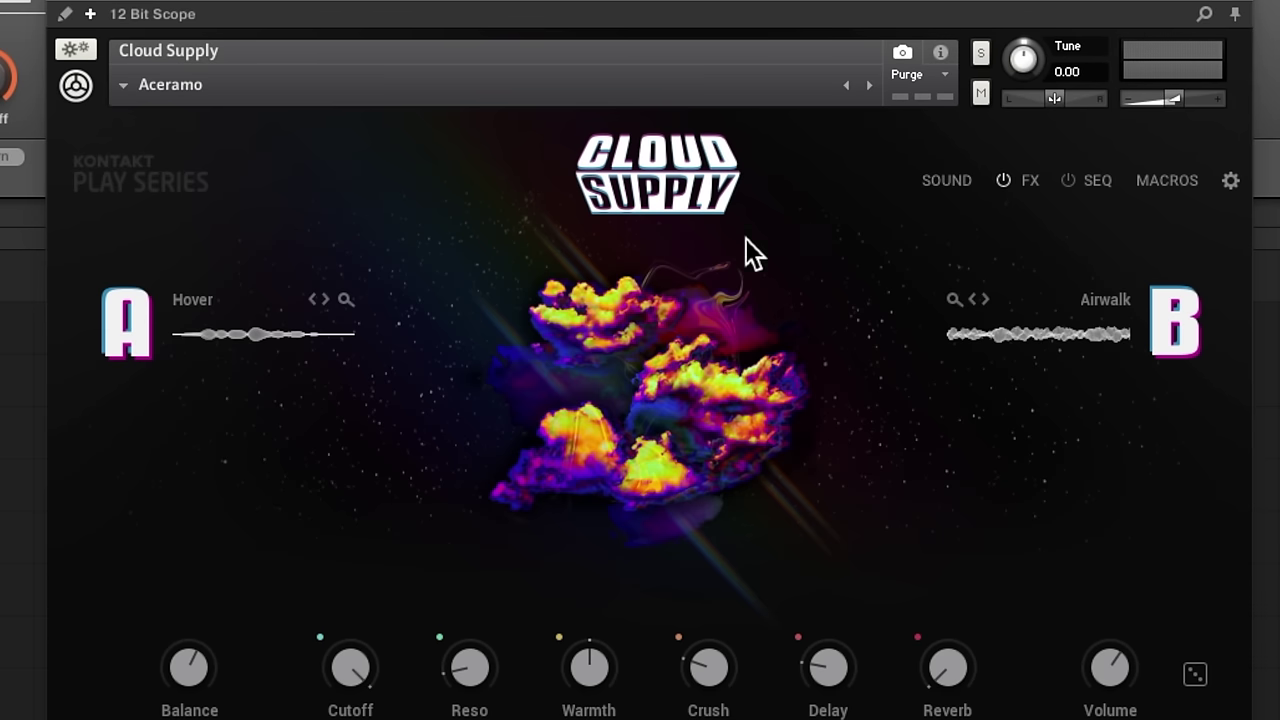
click(969, 182)
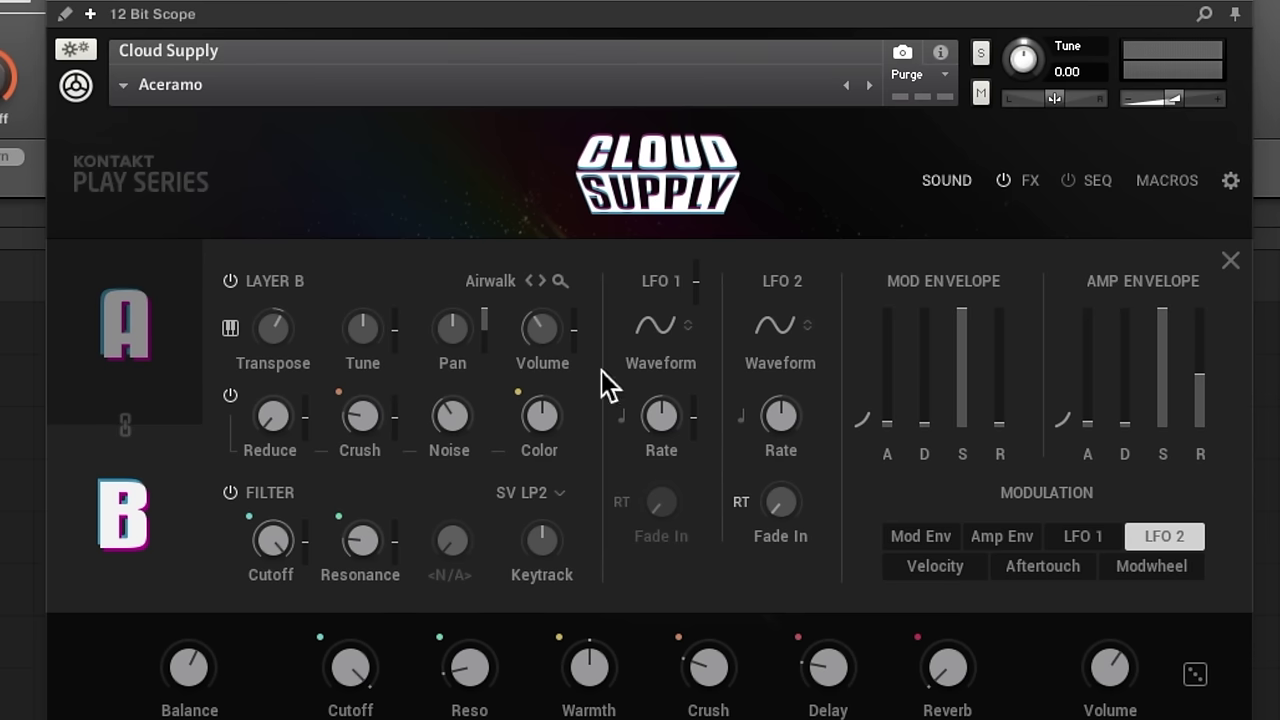
click(134, 369)
click(143, 517)
click(134, 380)
click(134, 539)
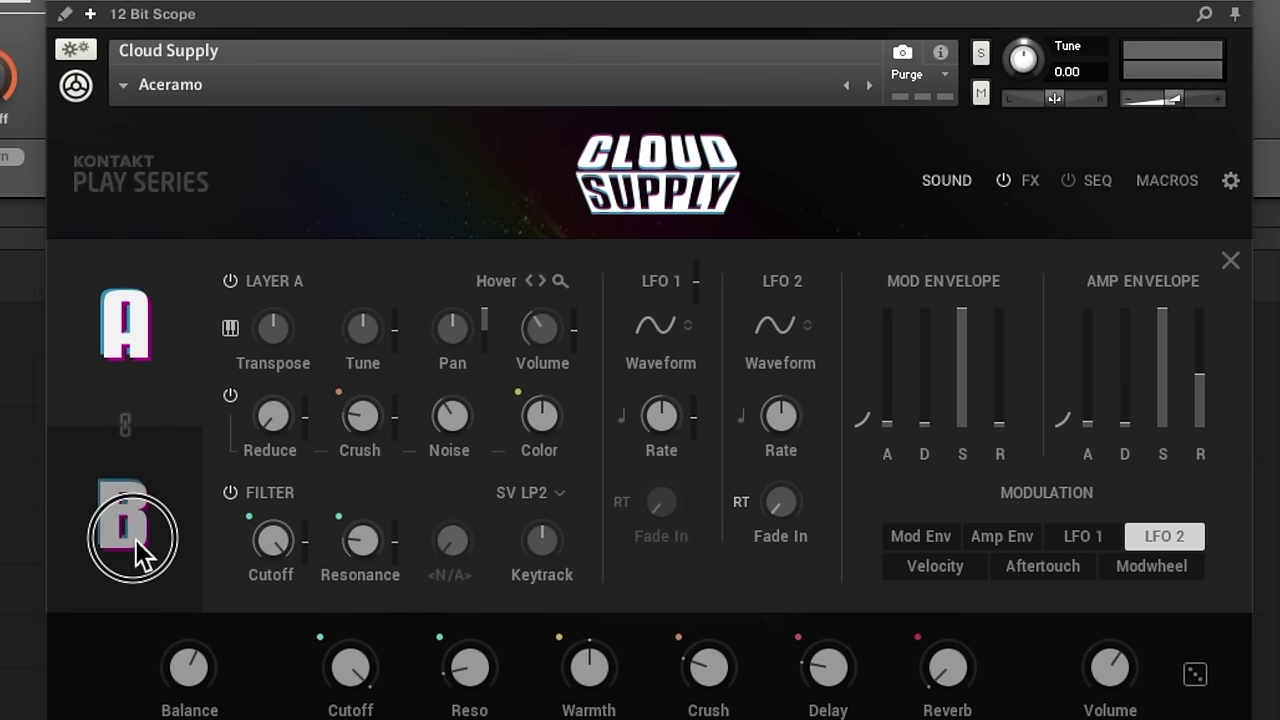
click(142, 352)
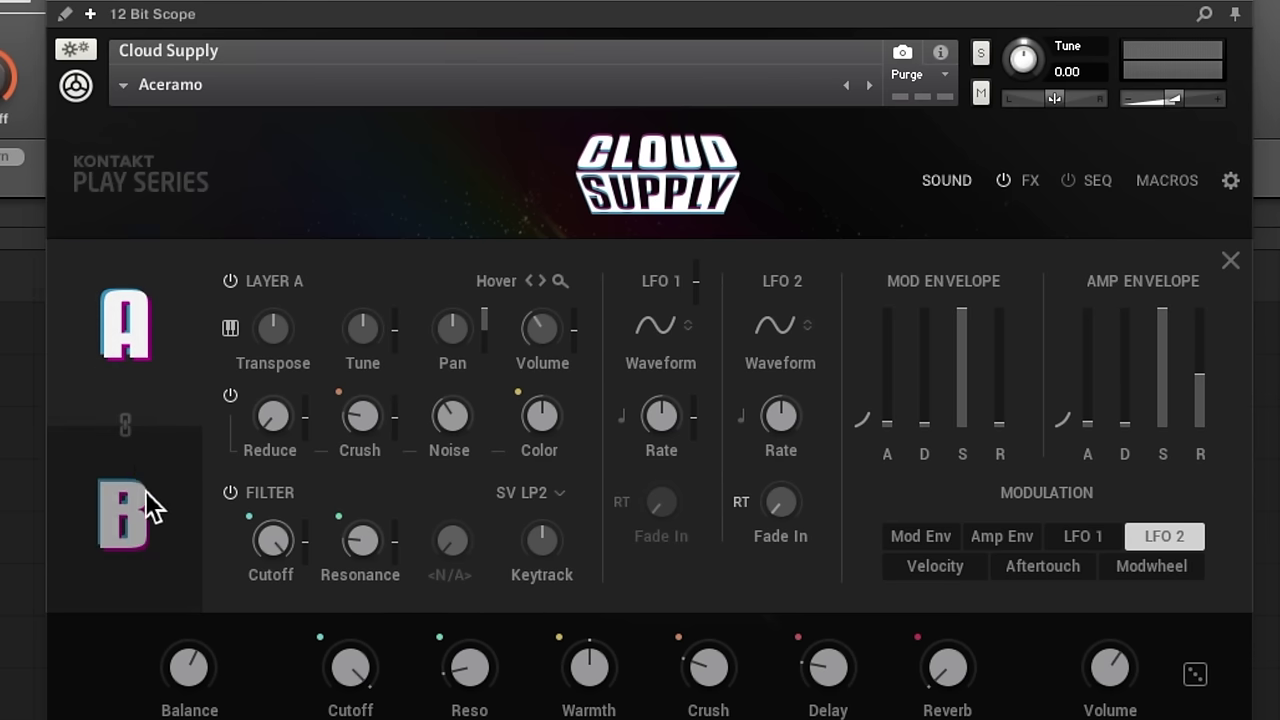
Step: Link layers A and B, compare them while linked, then unlink them
click(125, 427)
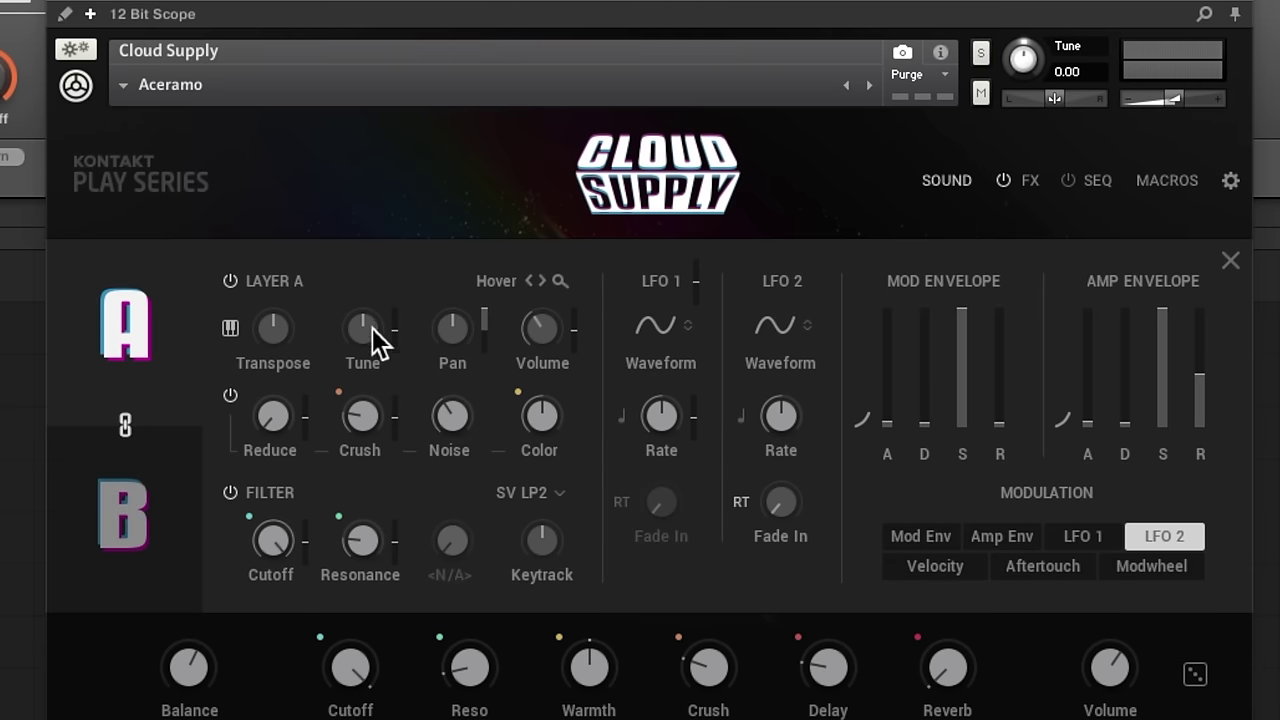
click(152, 536)
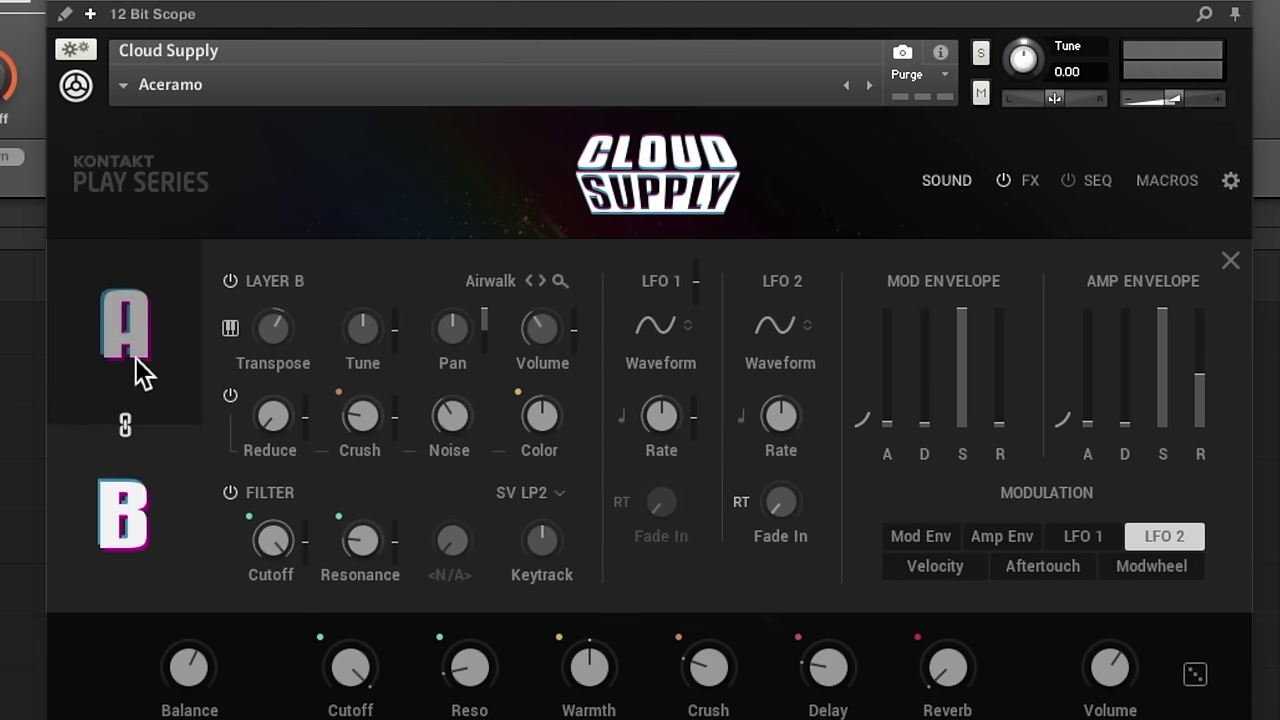
click(132, 357)
click(145, 505)
click(127, 427)
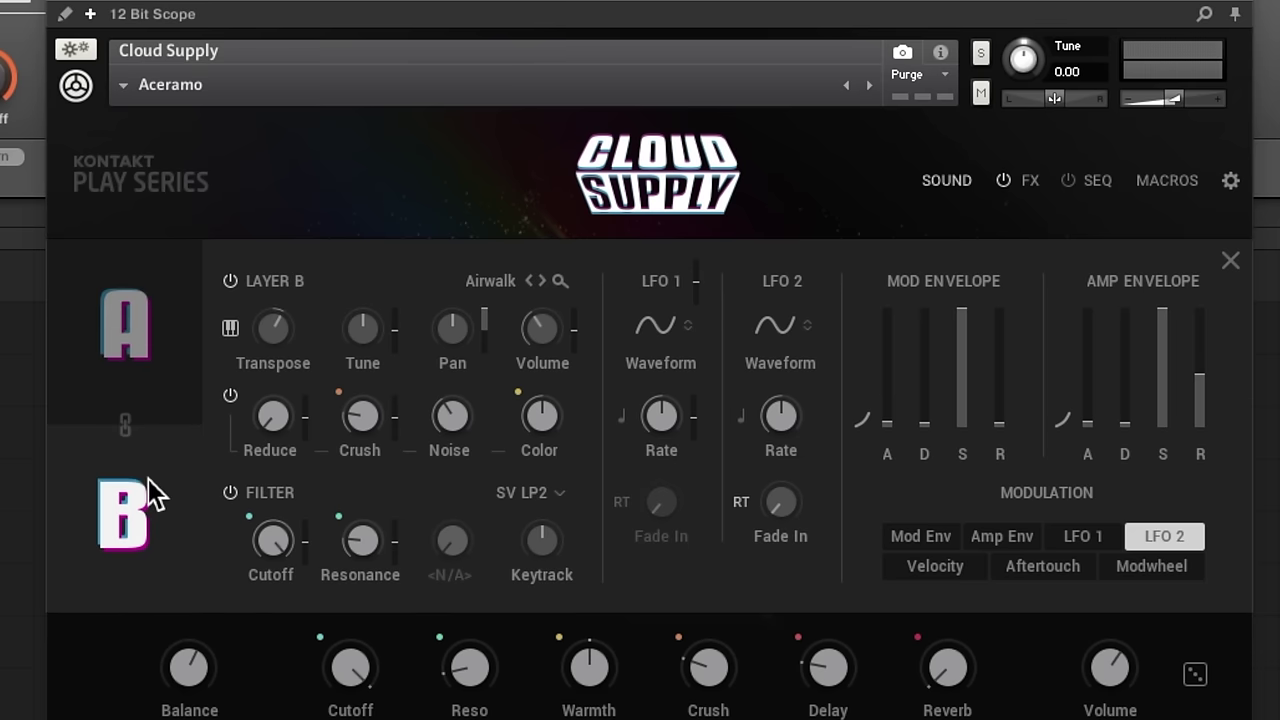
Step: Alternate between layer B's Airwalk and layer A's Hover, finishing on Hover
click(152, 335)
click(195, 482)
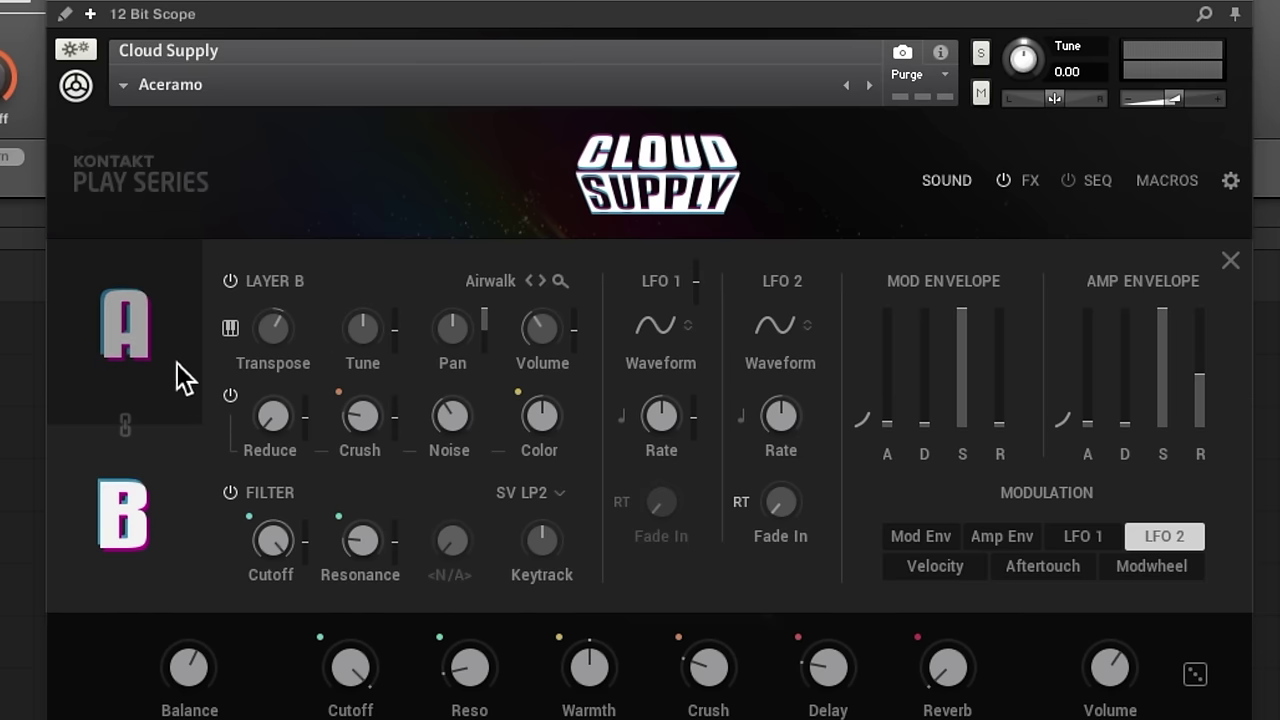
click(158, 338)
click(125, 472)
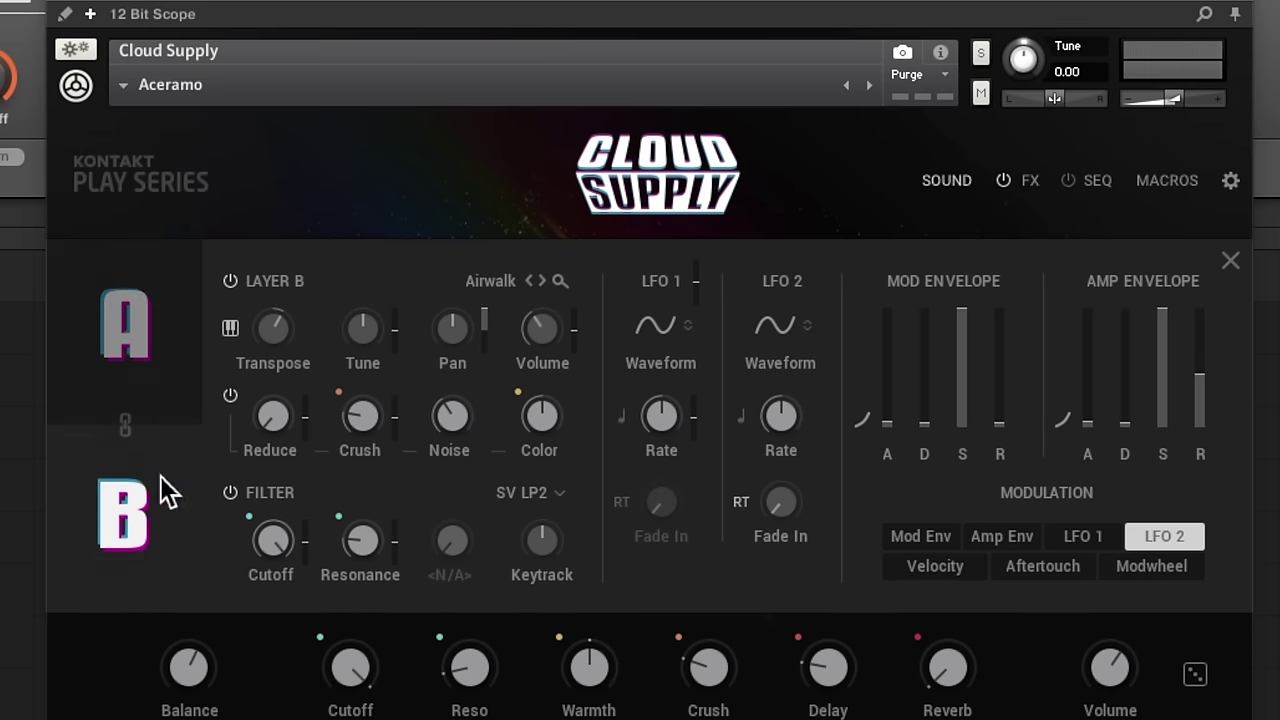
click(163, 336)
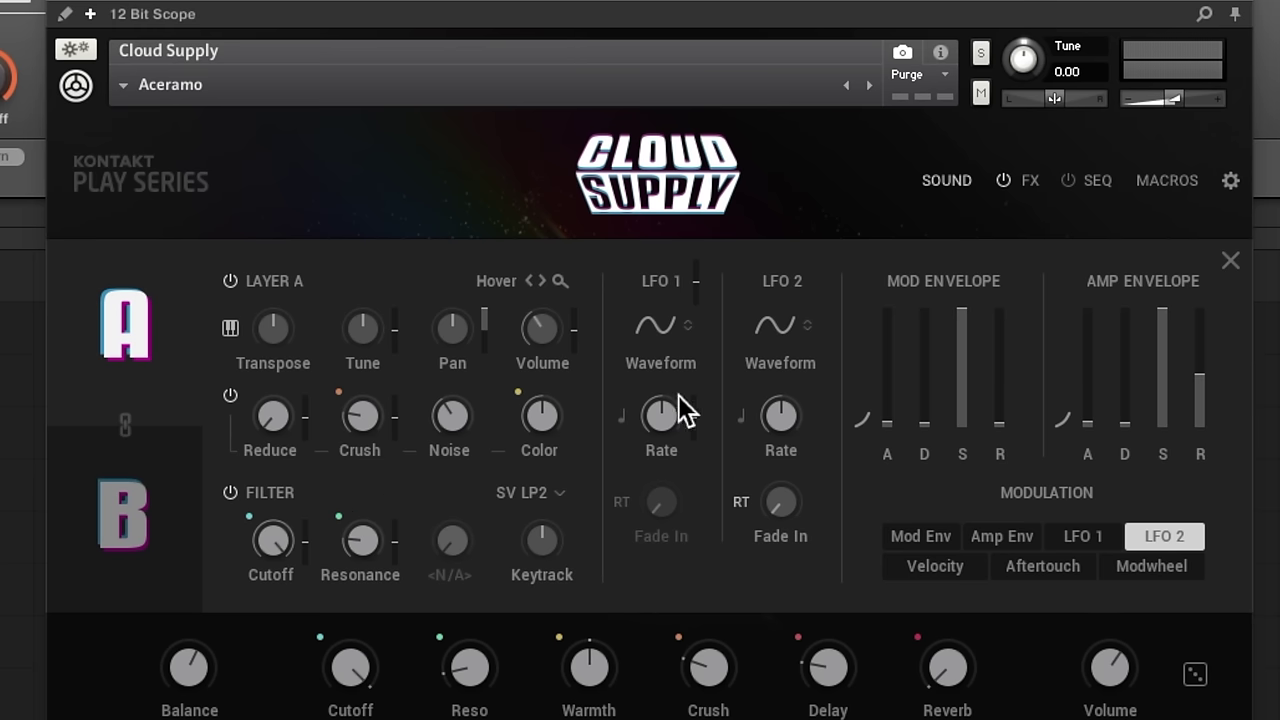
Step: Check the LFO 1, Amp Env and Mod Env routings, then show the Modwheel's modulation amounts
click(1063, 541)
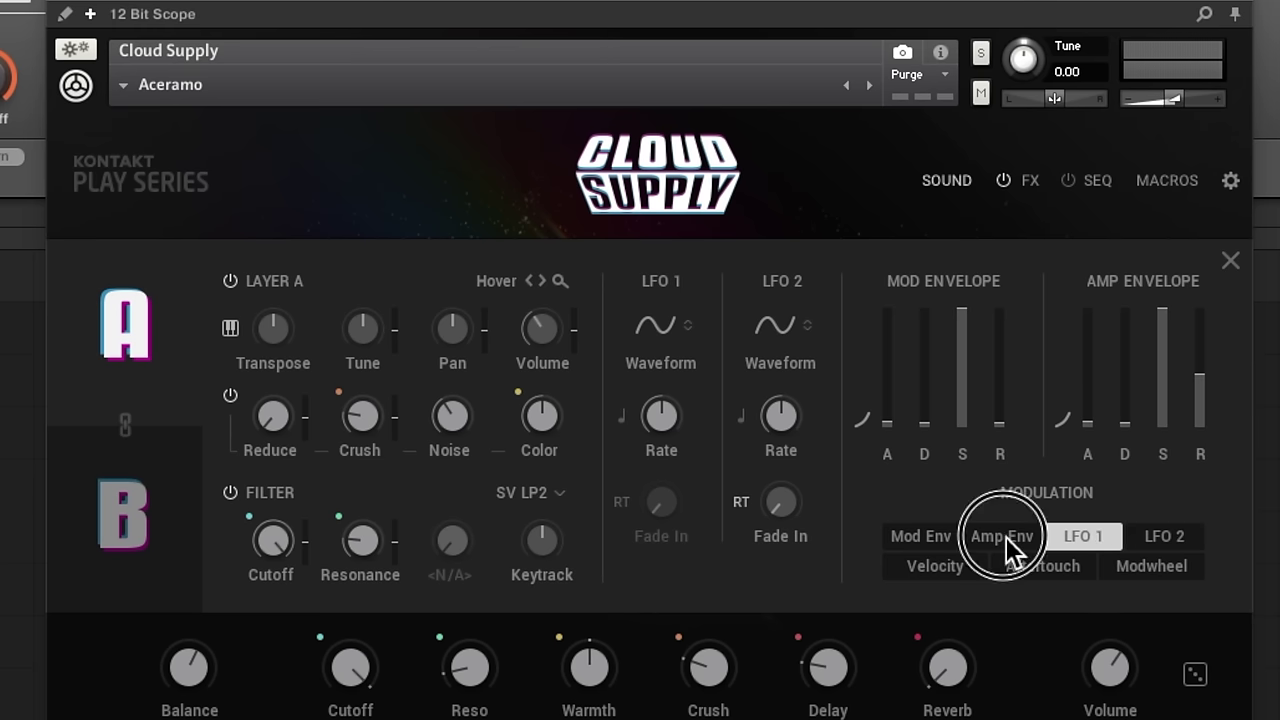
click(1006, 537)
click(921, 538)
click(1152, 566)
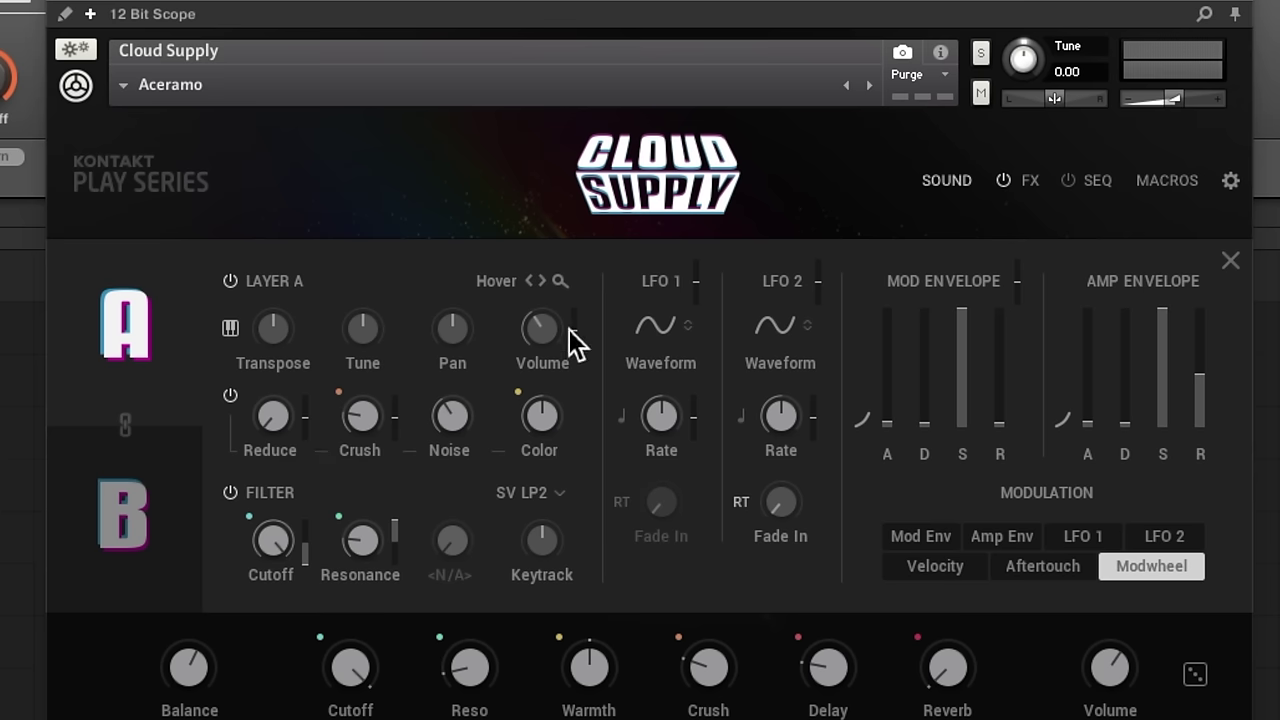
click(1150, 568)
click(1168, 567)
Step: Show LFO 1's and LFO 2's targets, then link layers A and B from layer A
click(1089, 533)
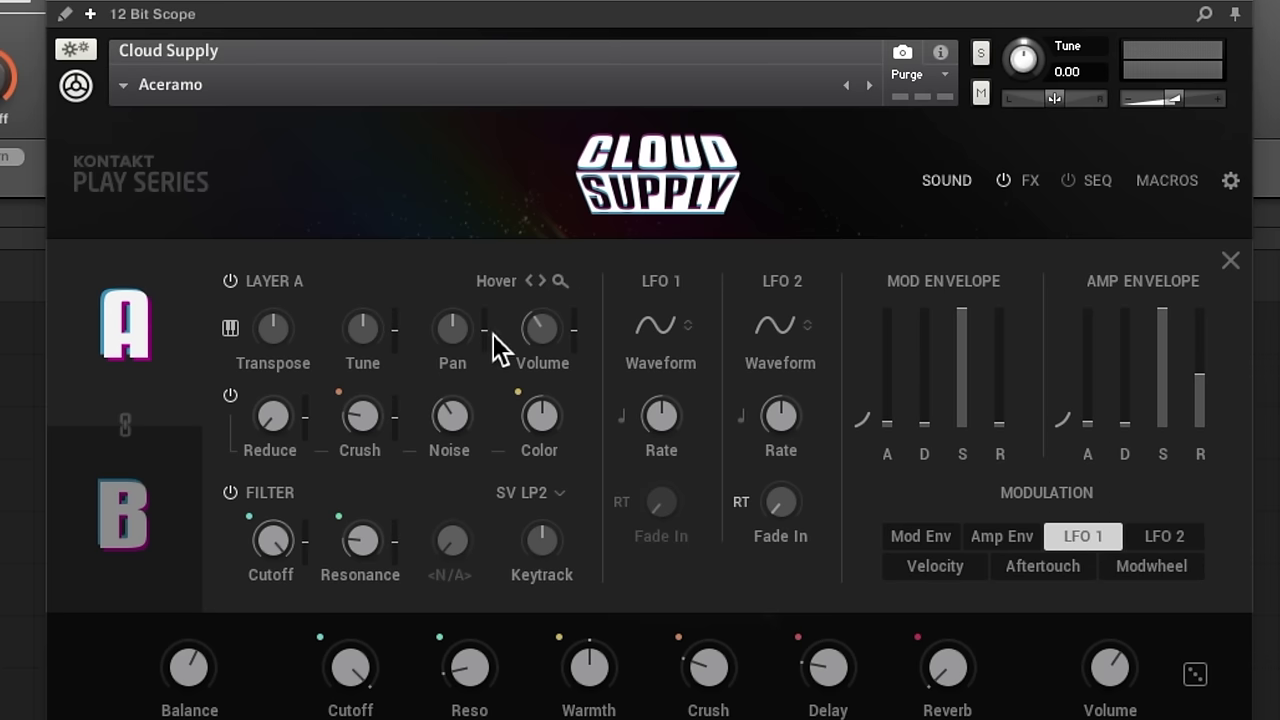
click(1180, 540)
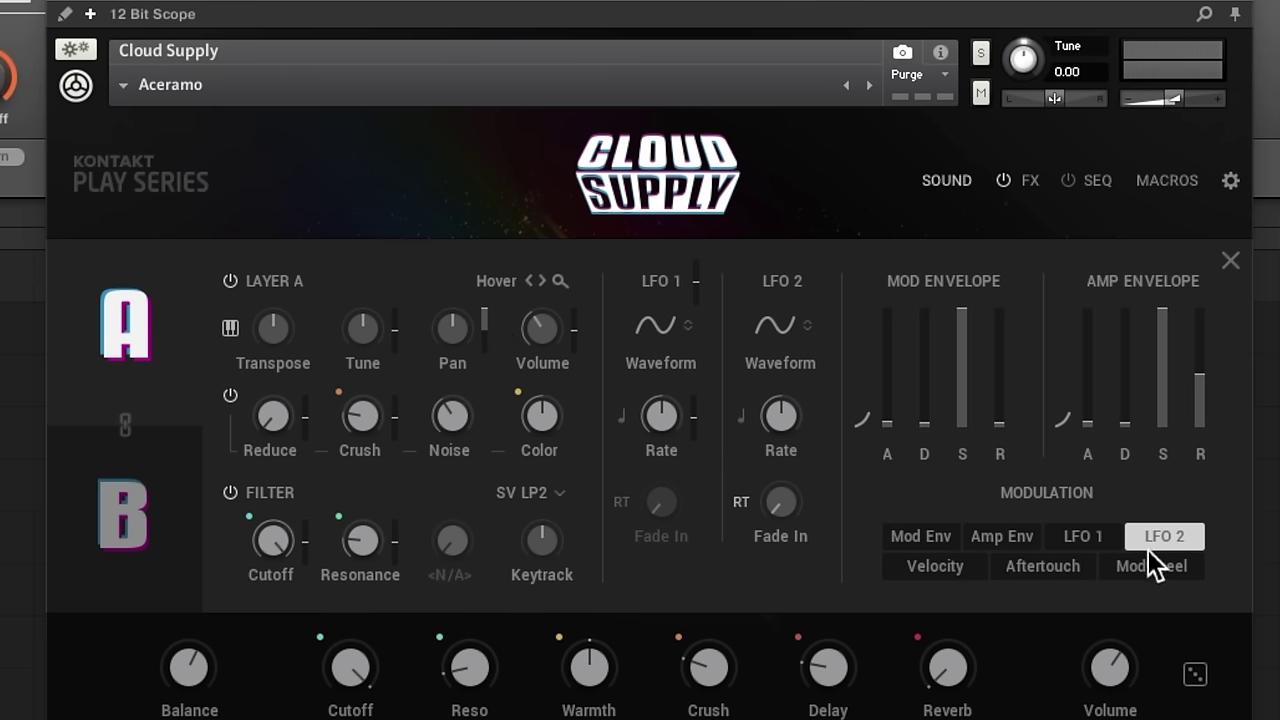
click(147, 560)
click(135, 352)
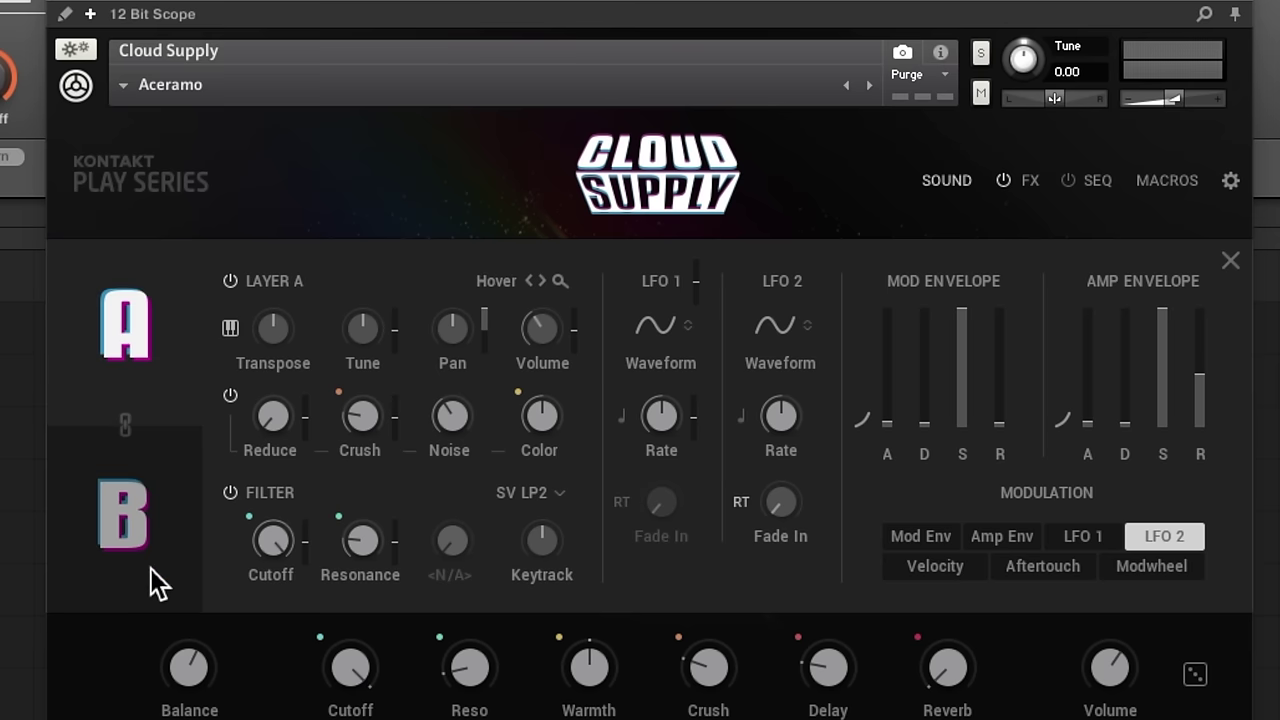
click(126, 425)
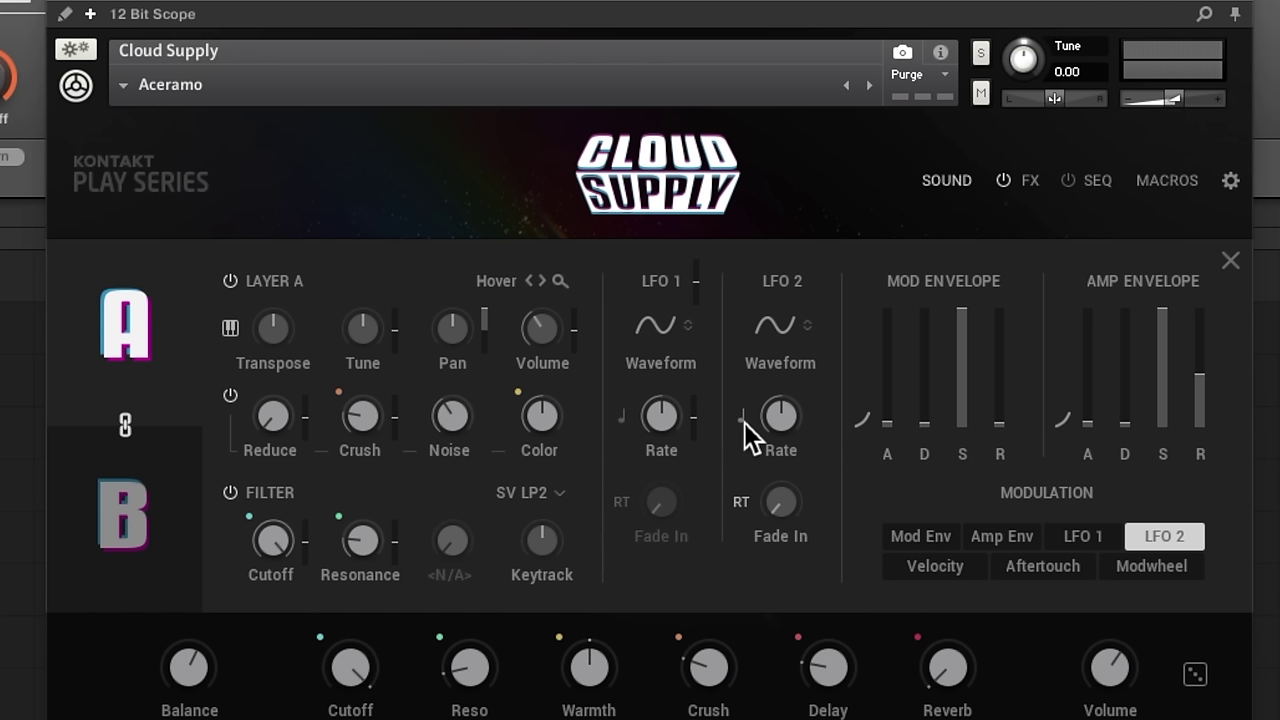
Step: Tempo-sync LFO 2's rate at 1/2 T and adjust the synced Rate knob
click(742, 418)
drag(806, 404, 820, 412)
Step: Try LFO 2's square and triangle waveforms, settle on sine, and set a 45.8 ms fade-in
click(788, 340)
click(797, 343)
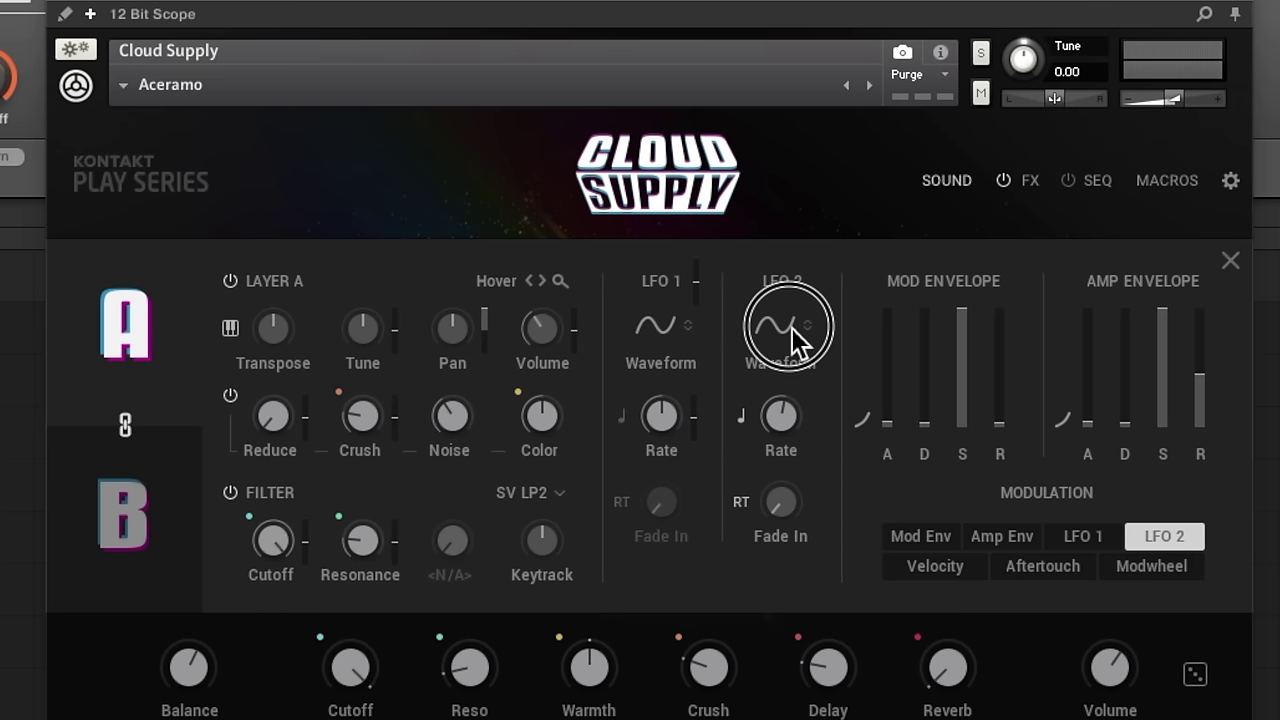
drag(797, 350, 778, 369)
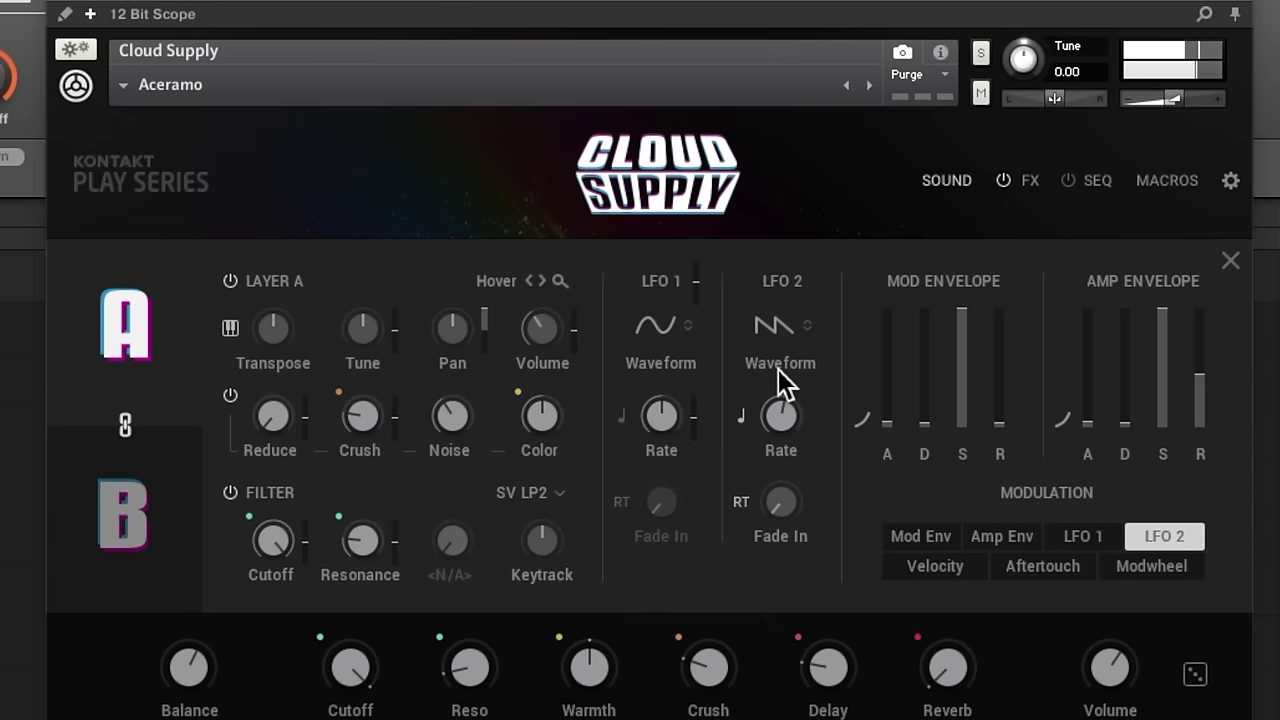
drag(790, 338, 784, 350)
click(768, 336)
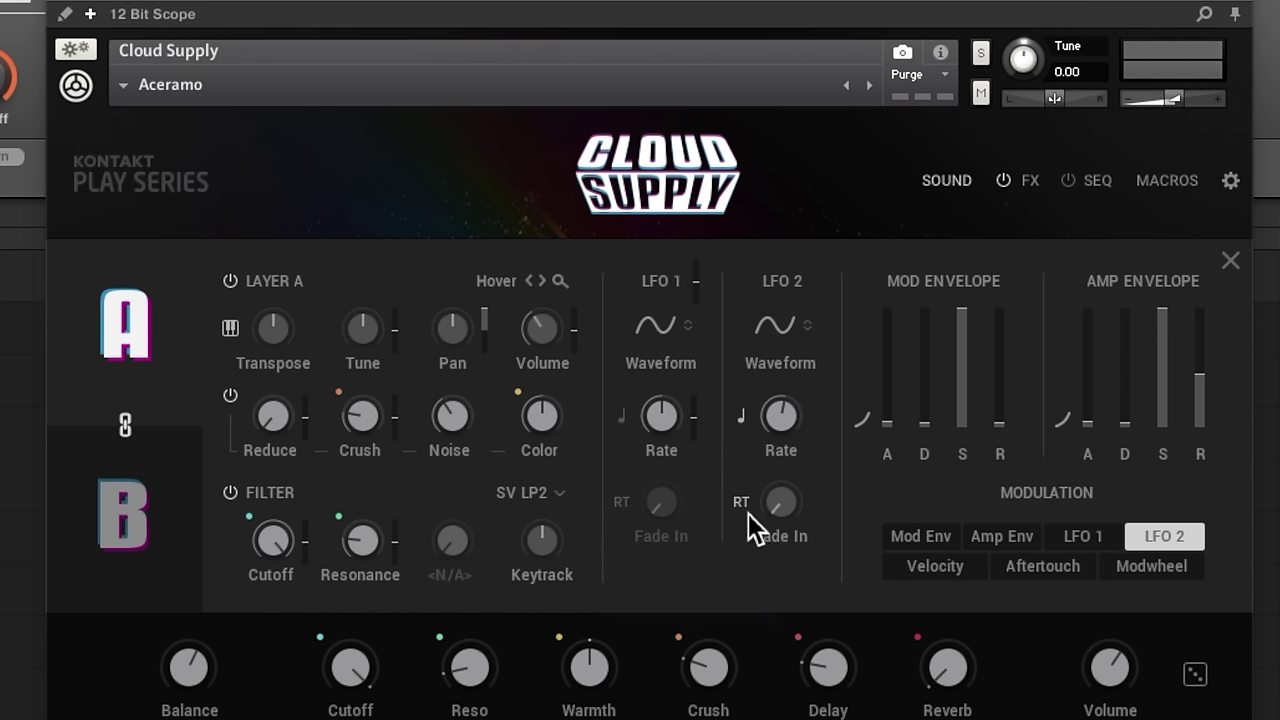
drag(785, 512, 805, 478)
click(1042, 527)
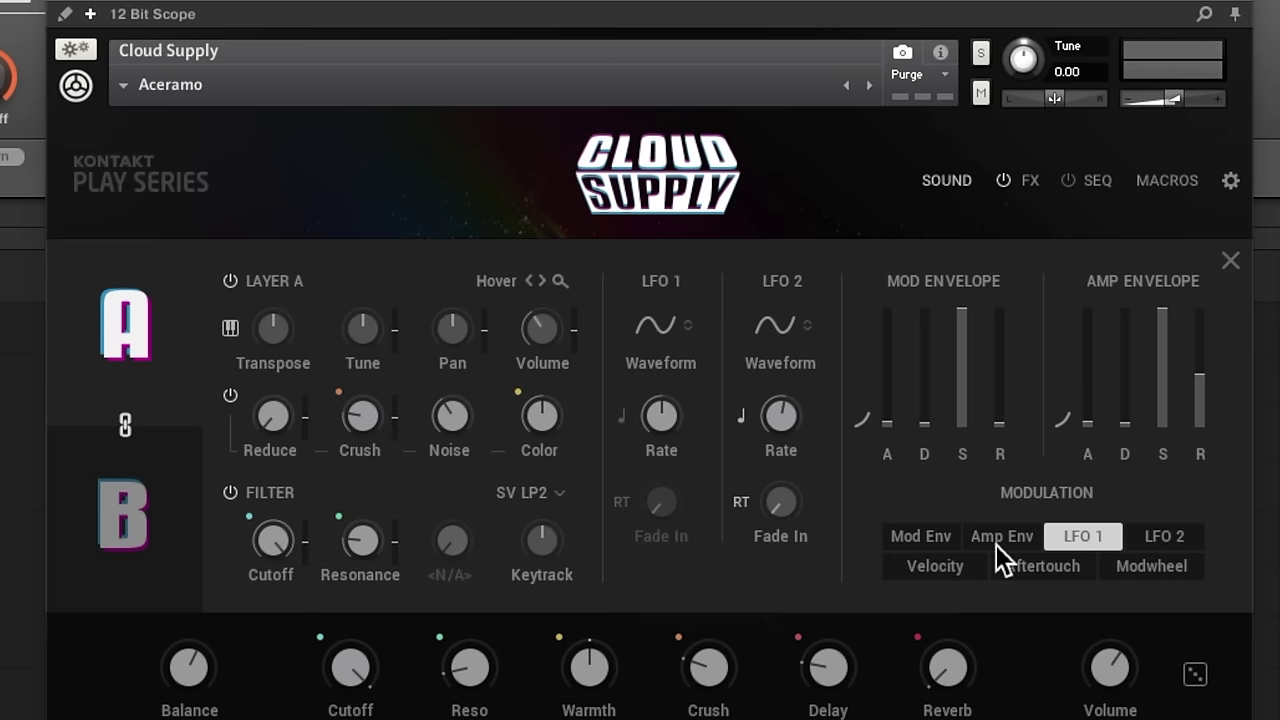
click(996, 545)
click(924, 537)
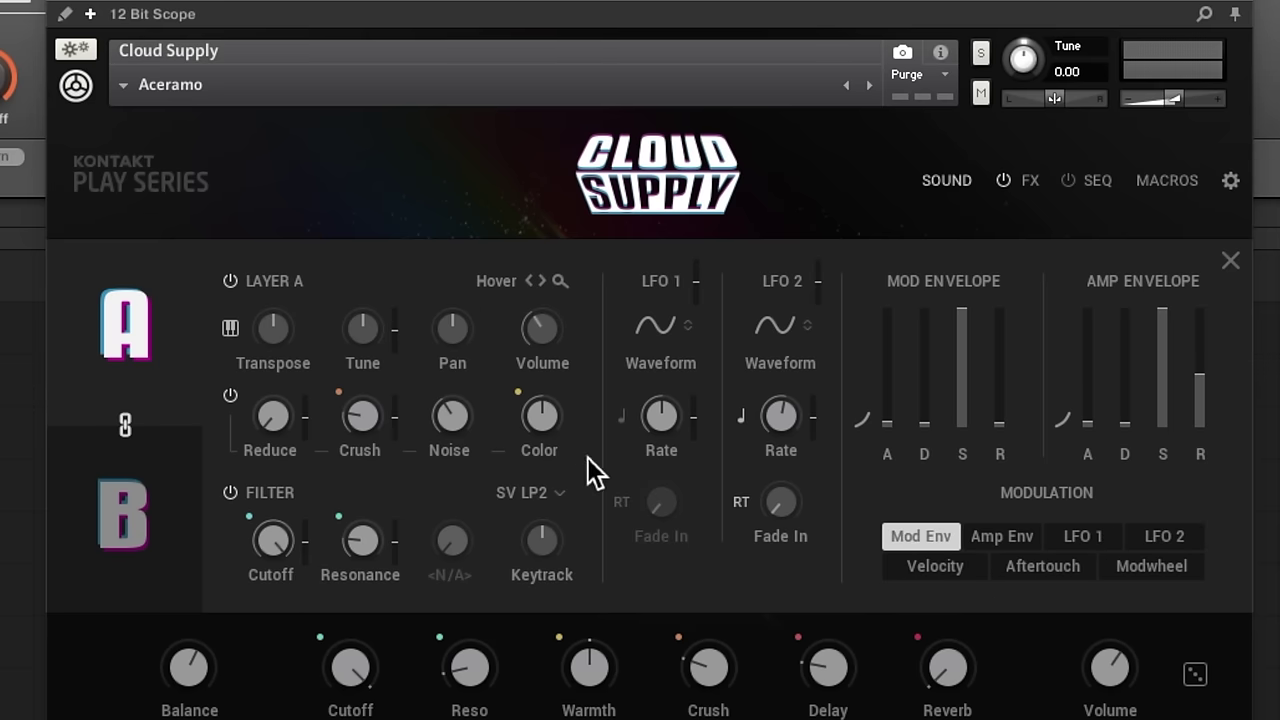
click(938, 568)
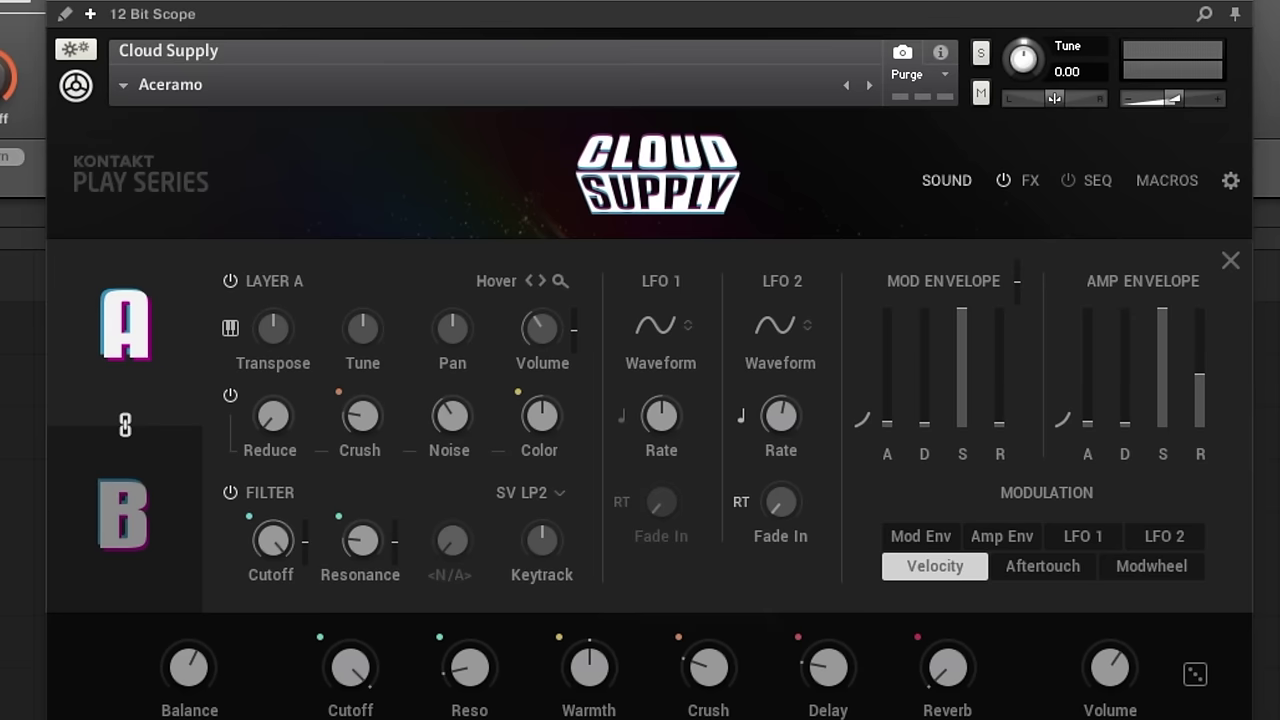
click(1151, 566)
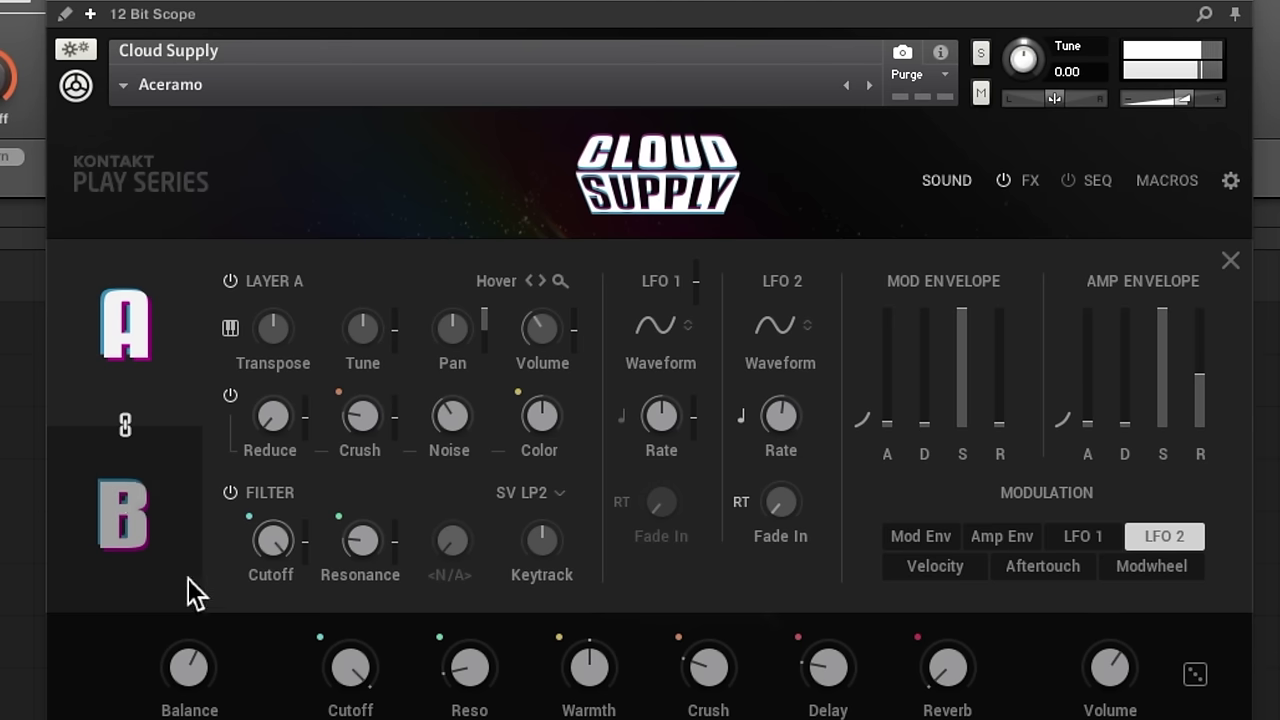
Step: On layer A, route the mod envelope to Cutoff at -58.2% and raise its attack
click(119, 497)
click(153, 411)
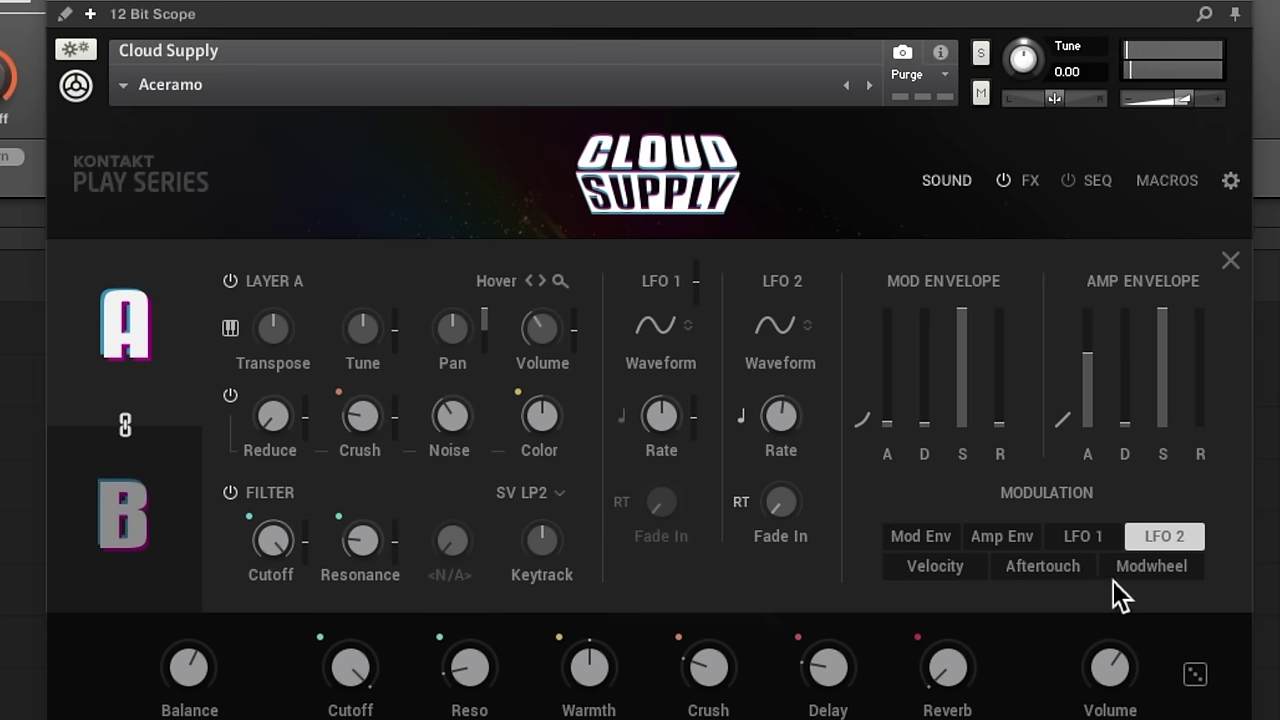
click(941, 536)
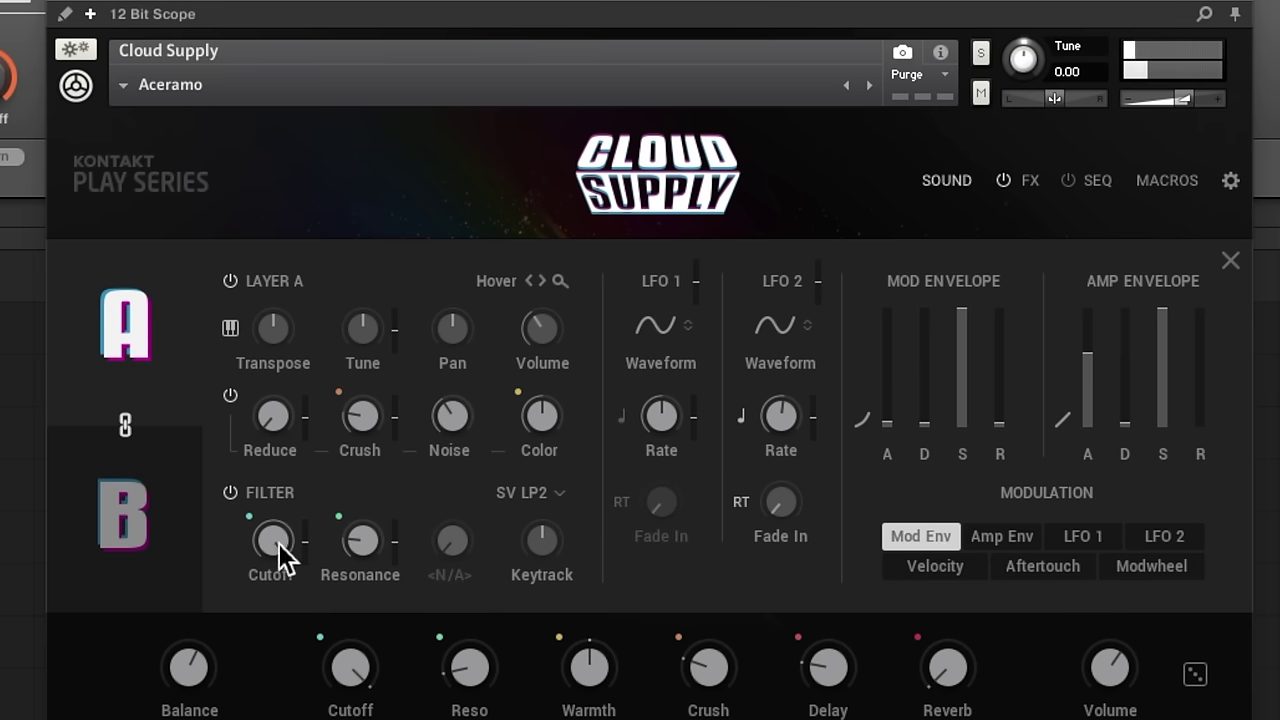
drag(278, 543, 359, 618)
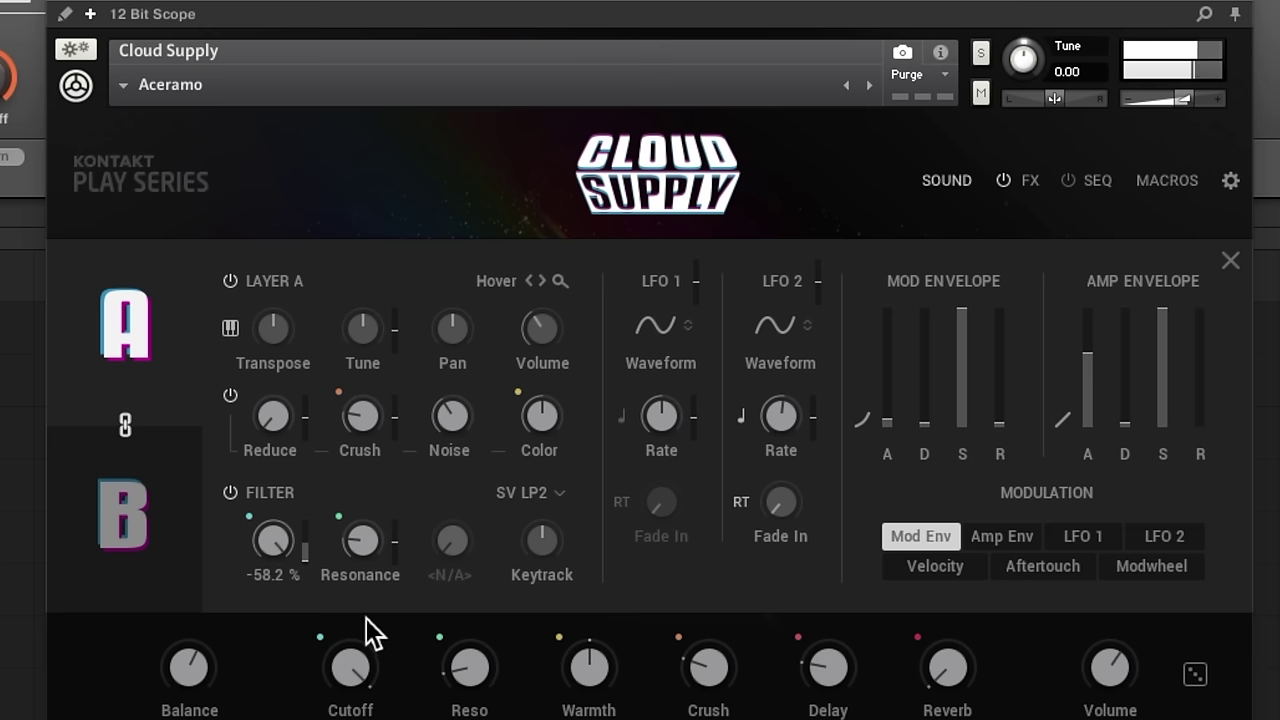
drag(891, 426, 912, 221)
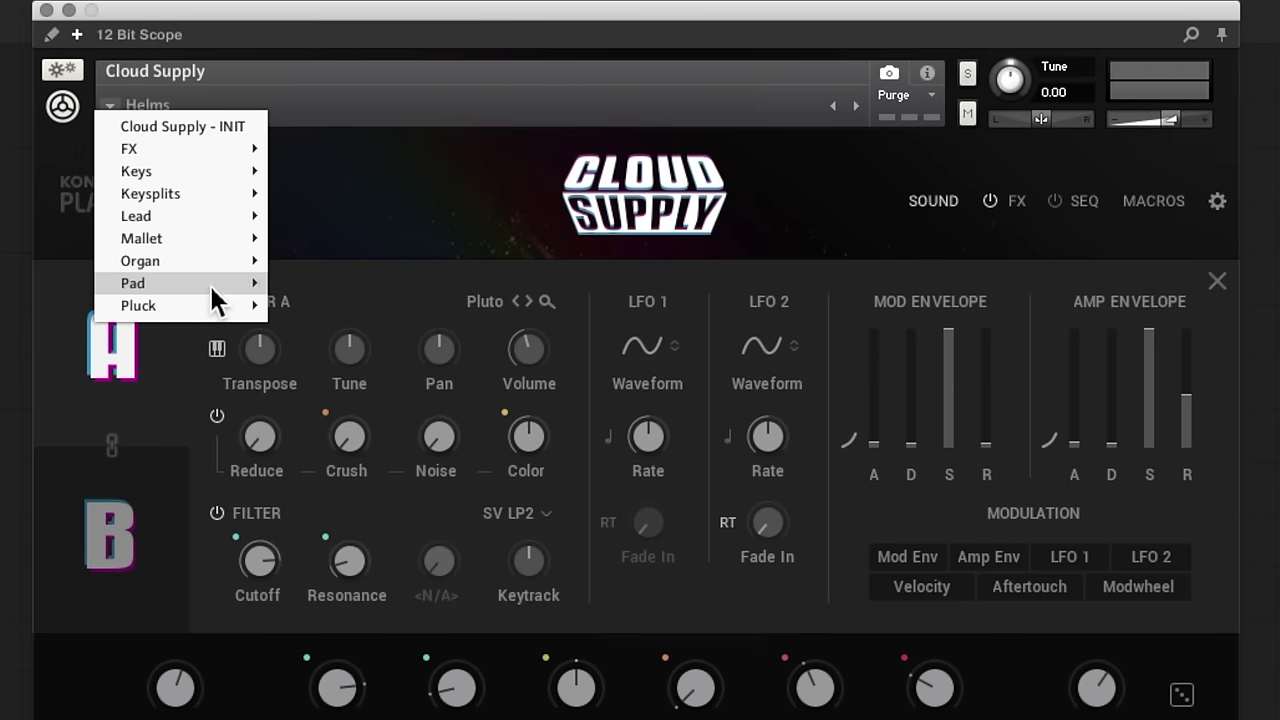
Step: Load a Pad preset such as Helium and step on to the next pad preset
mouse_move(258, 284)
click(335, 227)
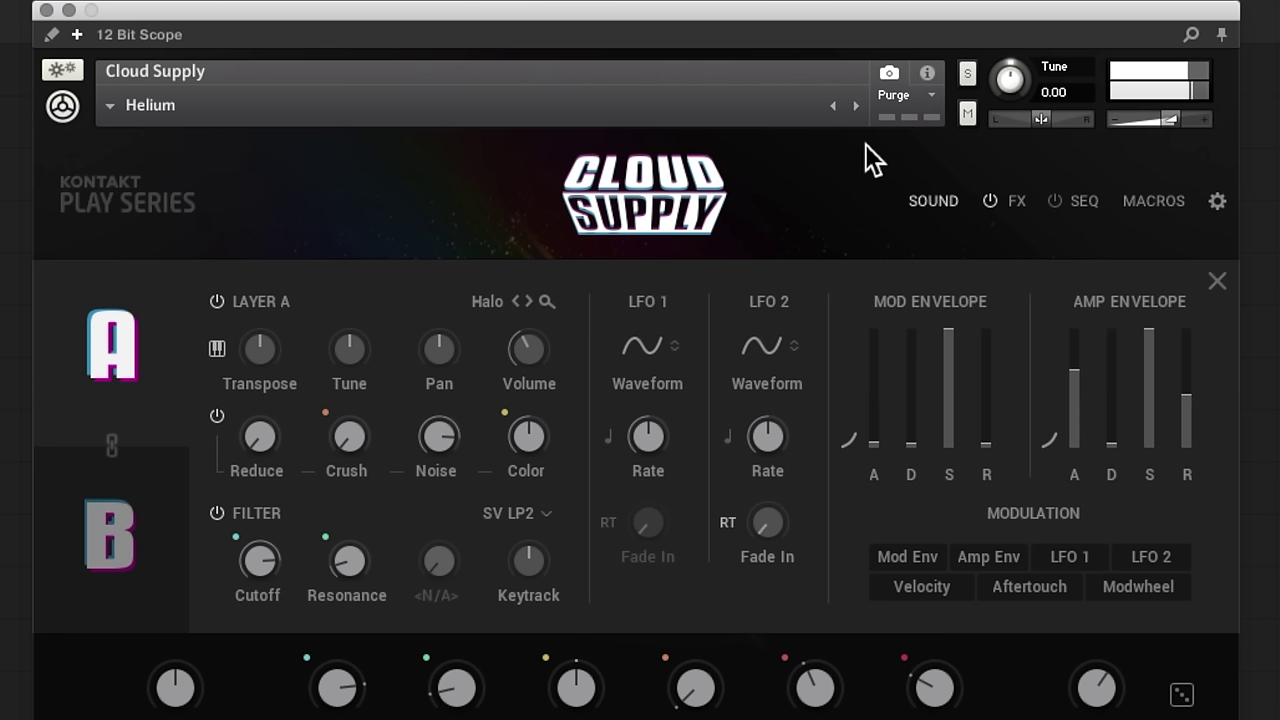
click(856, 105)
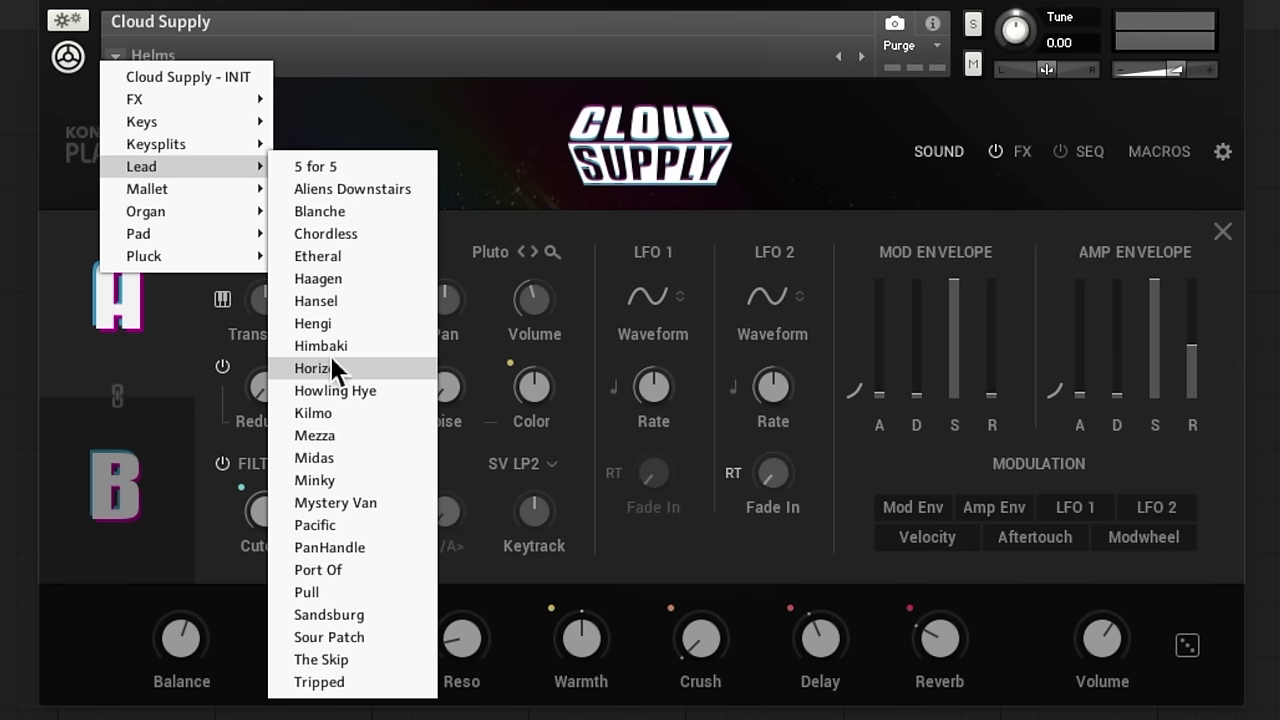
Step: Load the Himbaki preset from the Lead category
click(340, 346)
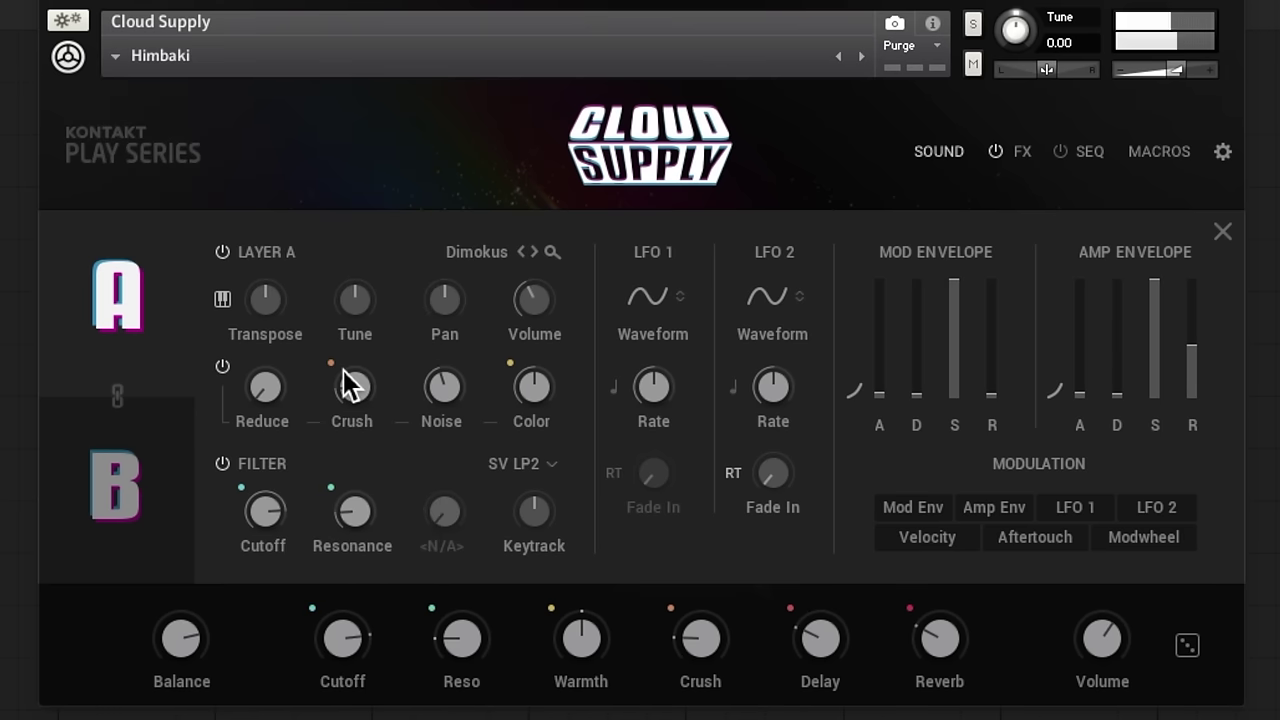